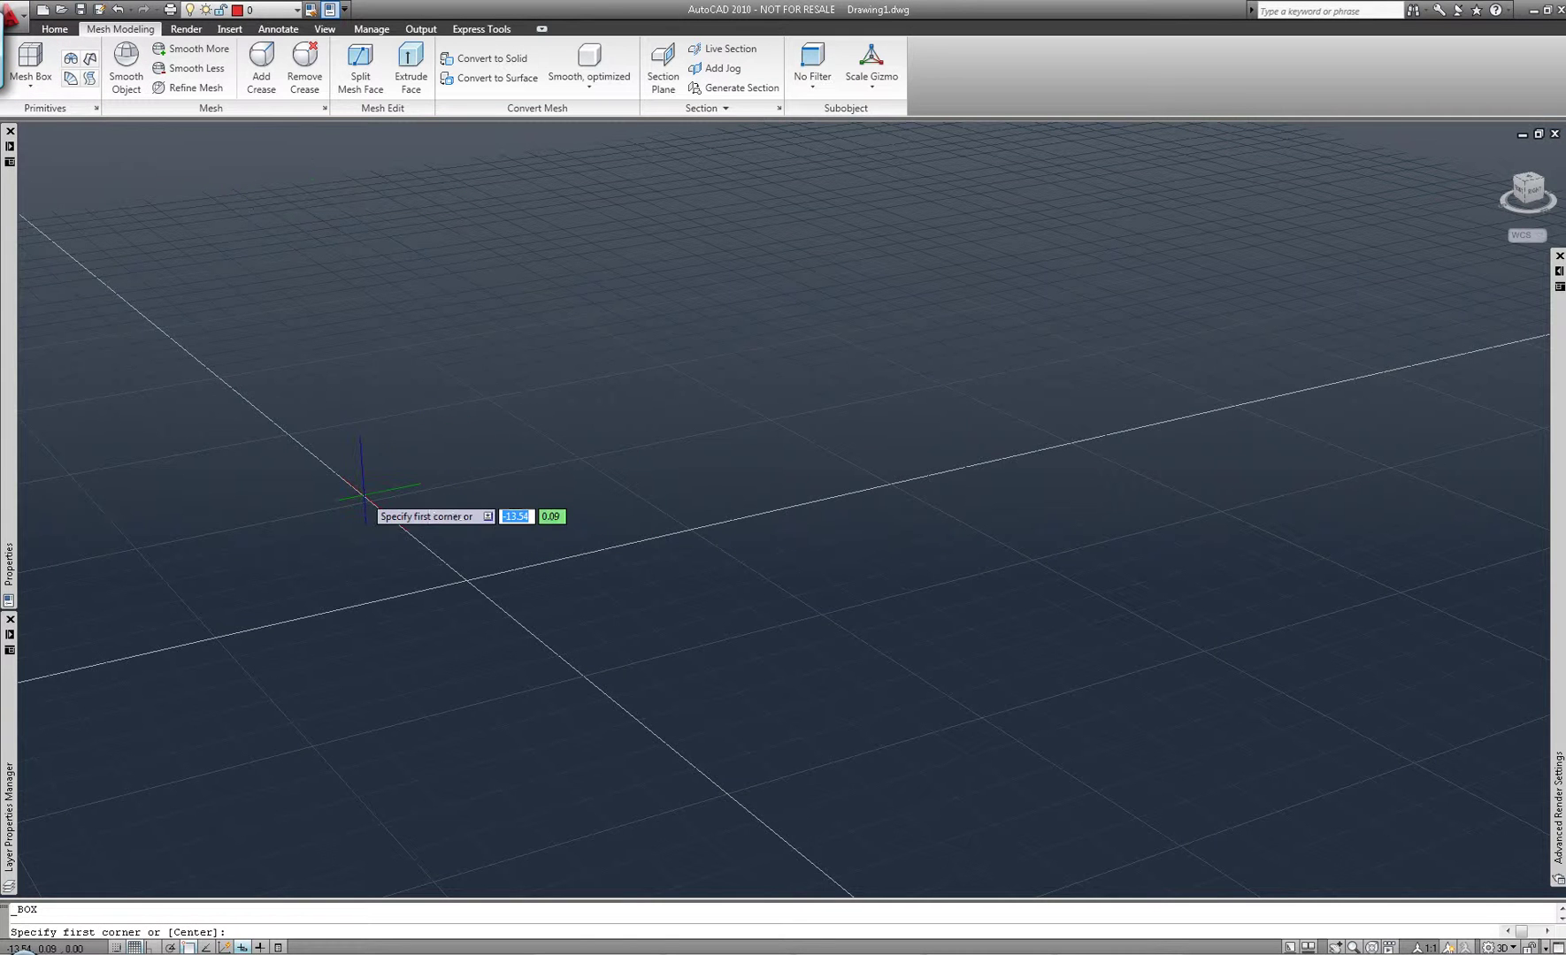
# Draw a 25 by 30 mesh box, 10 units high, on the ground grid
pyautogui.click(365, 495)
pyautogui.write('25')
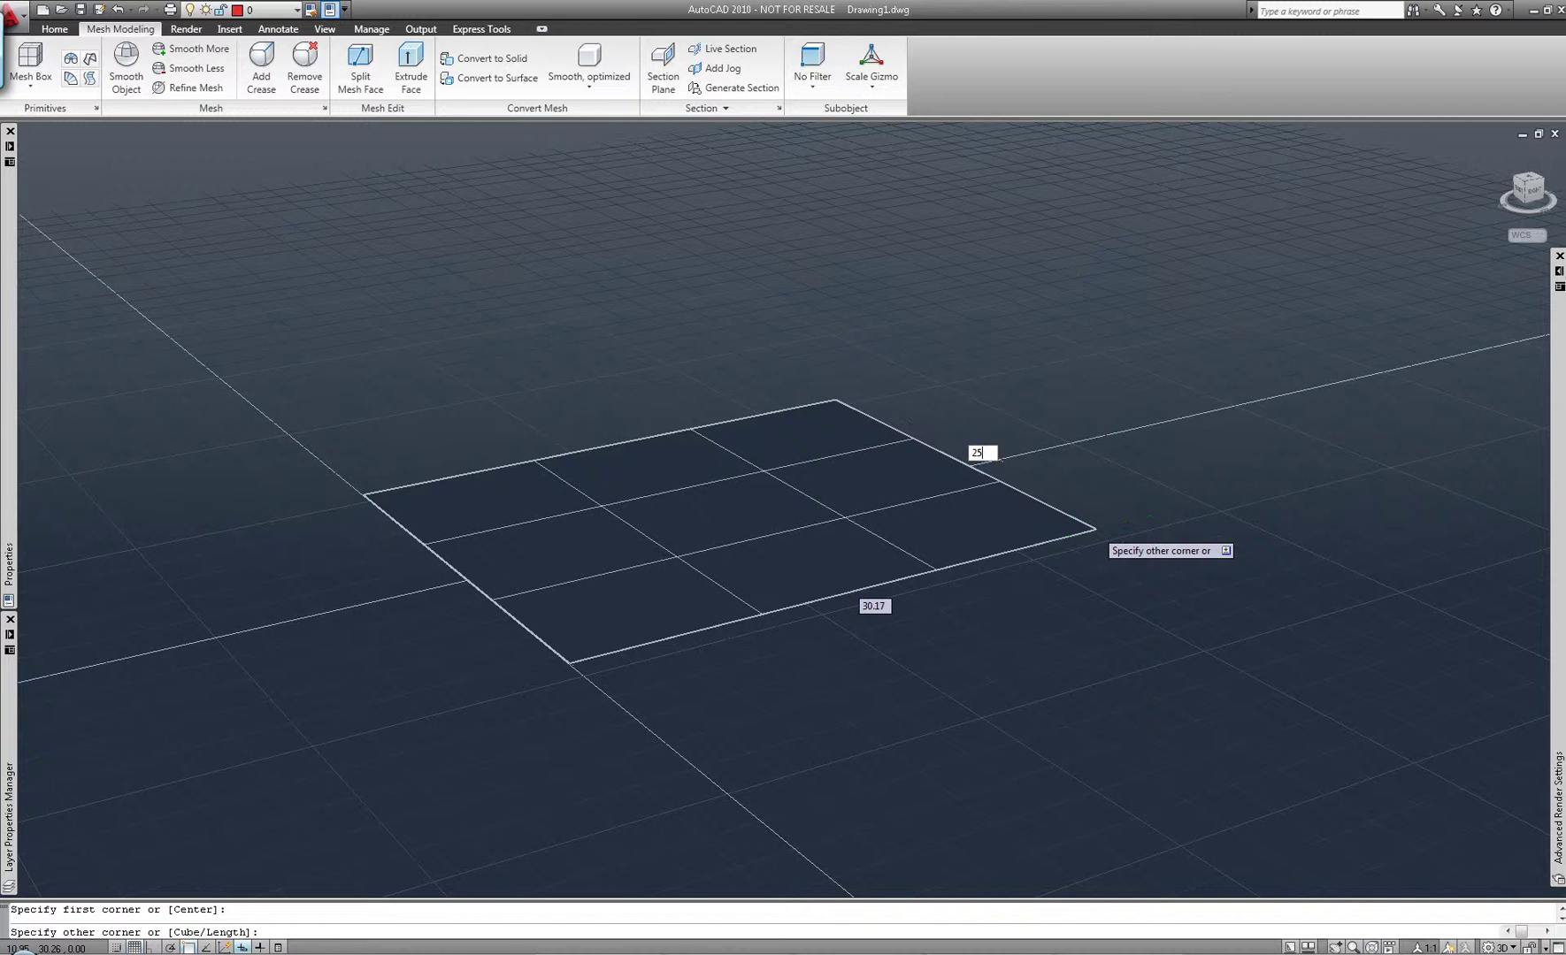
pyautogui.press('Tab')
pyautogui.write('30')
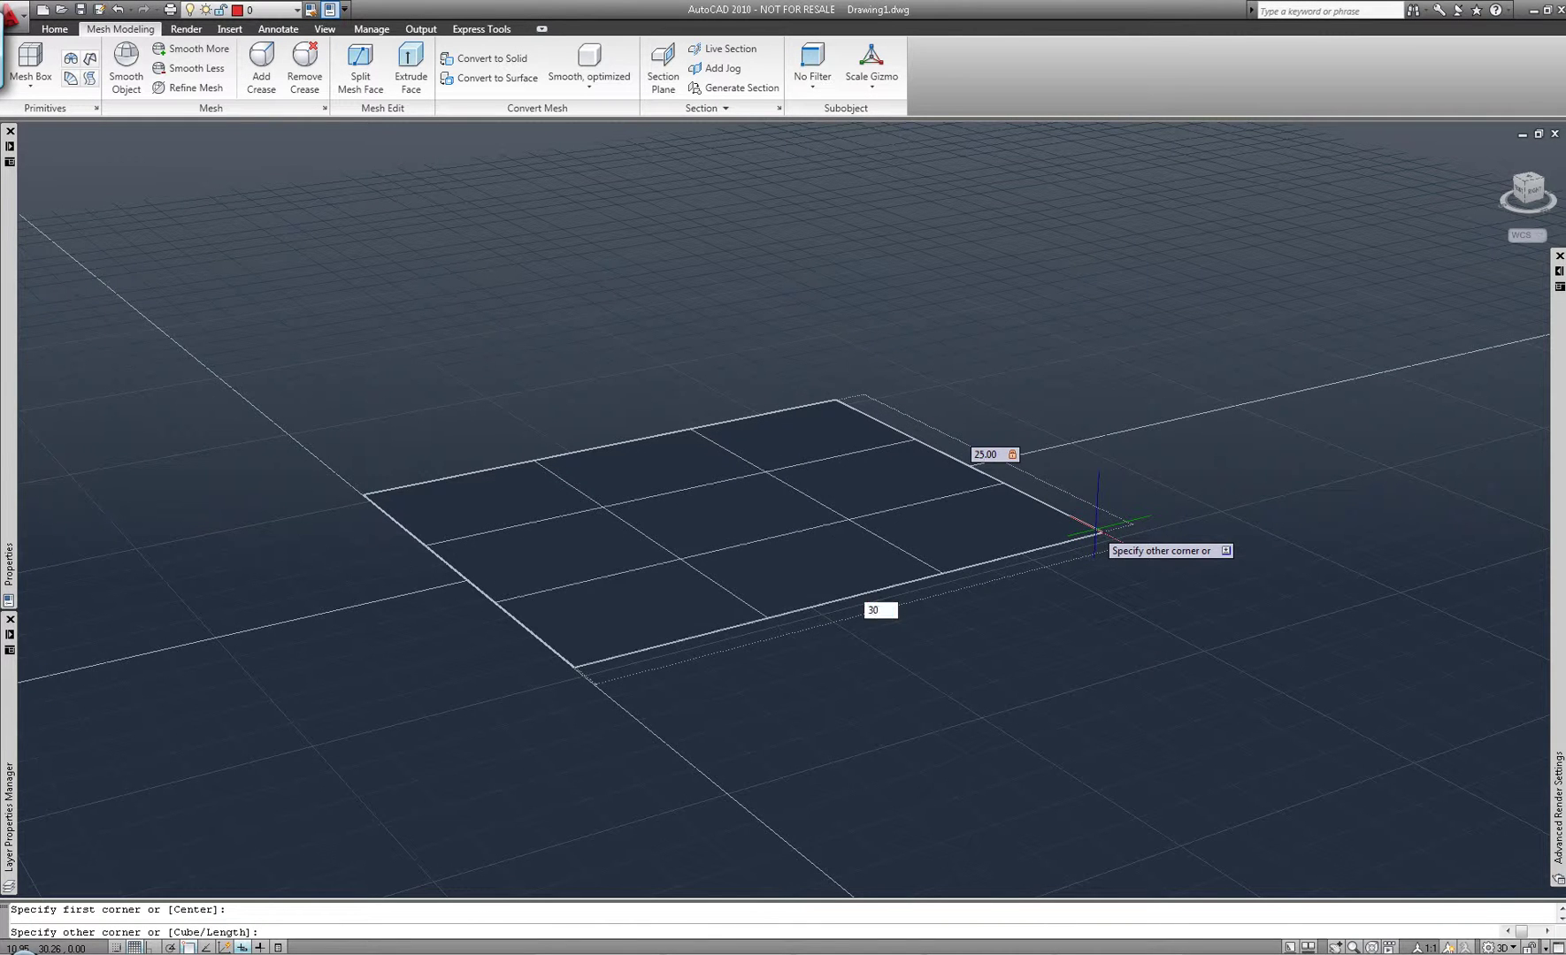
pyautogui.press('Return')
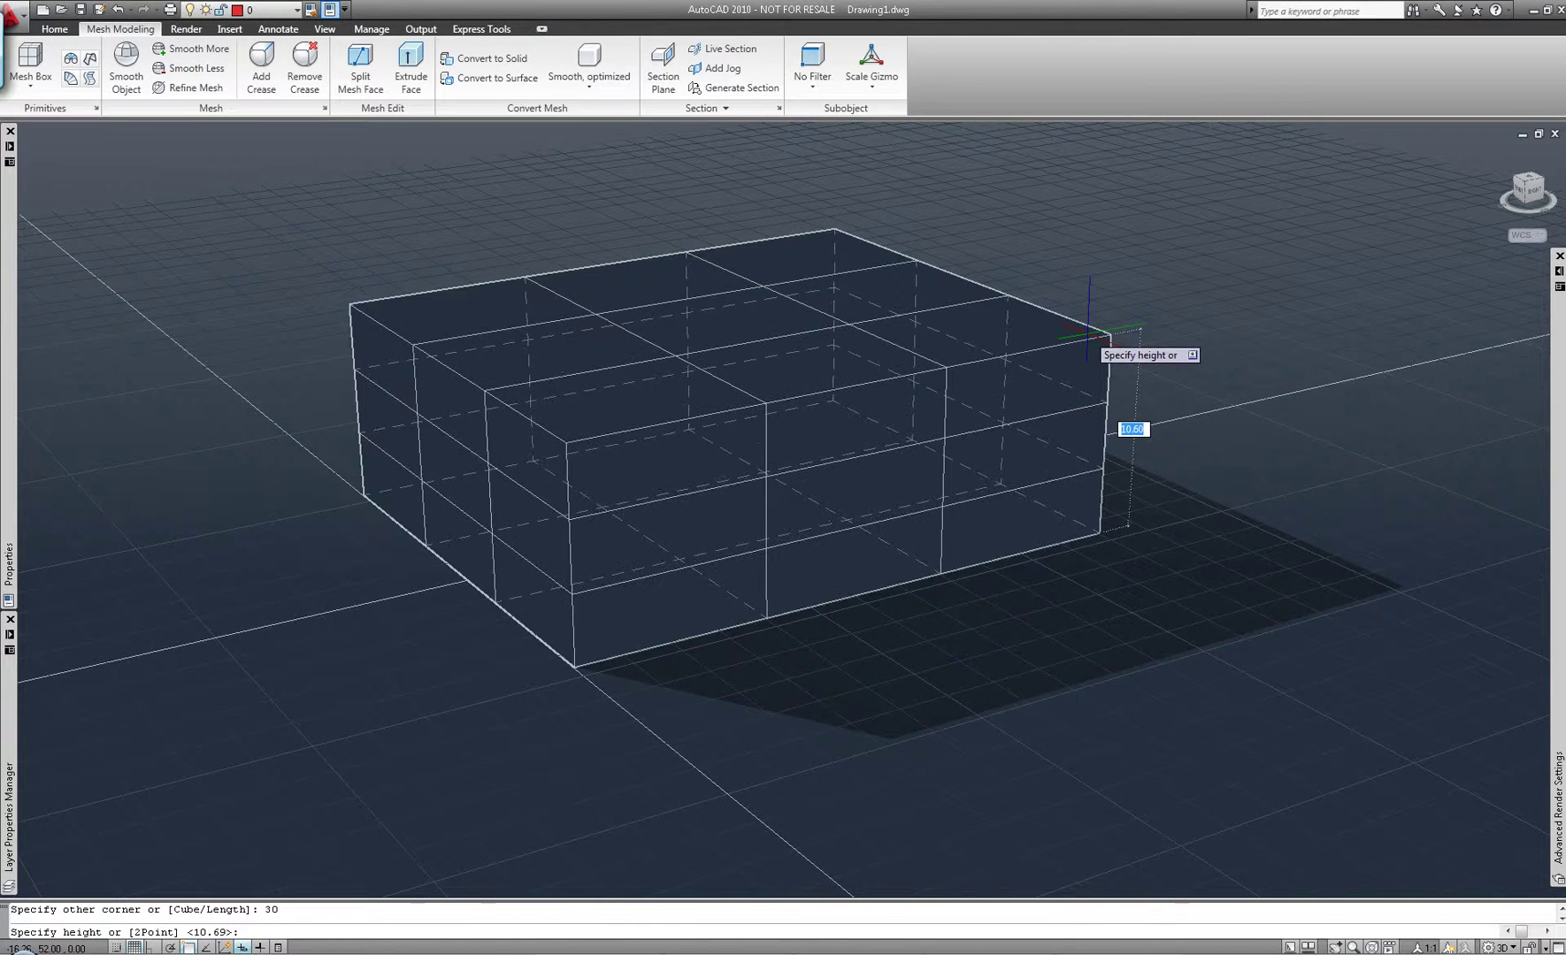
pyautogui.write('10')
pyautogui.press('Return')
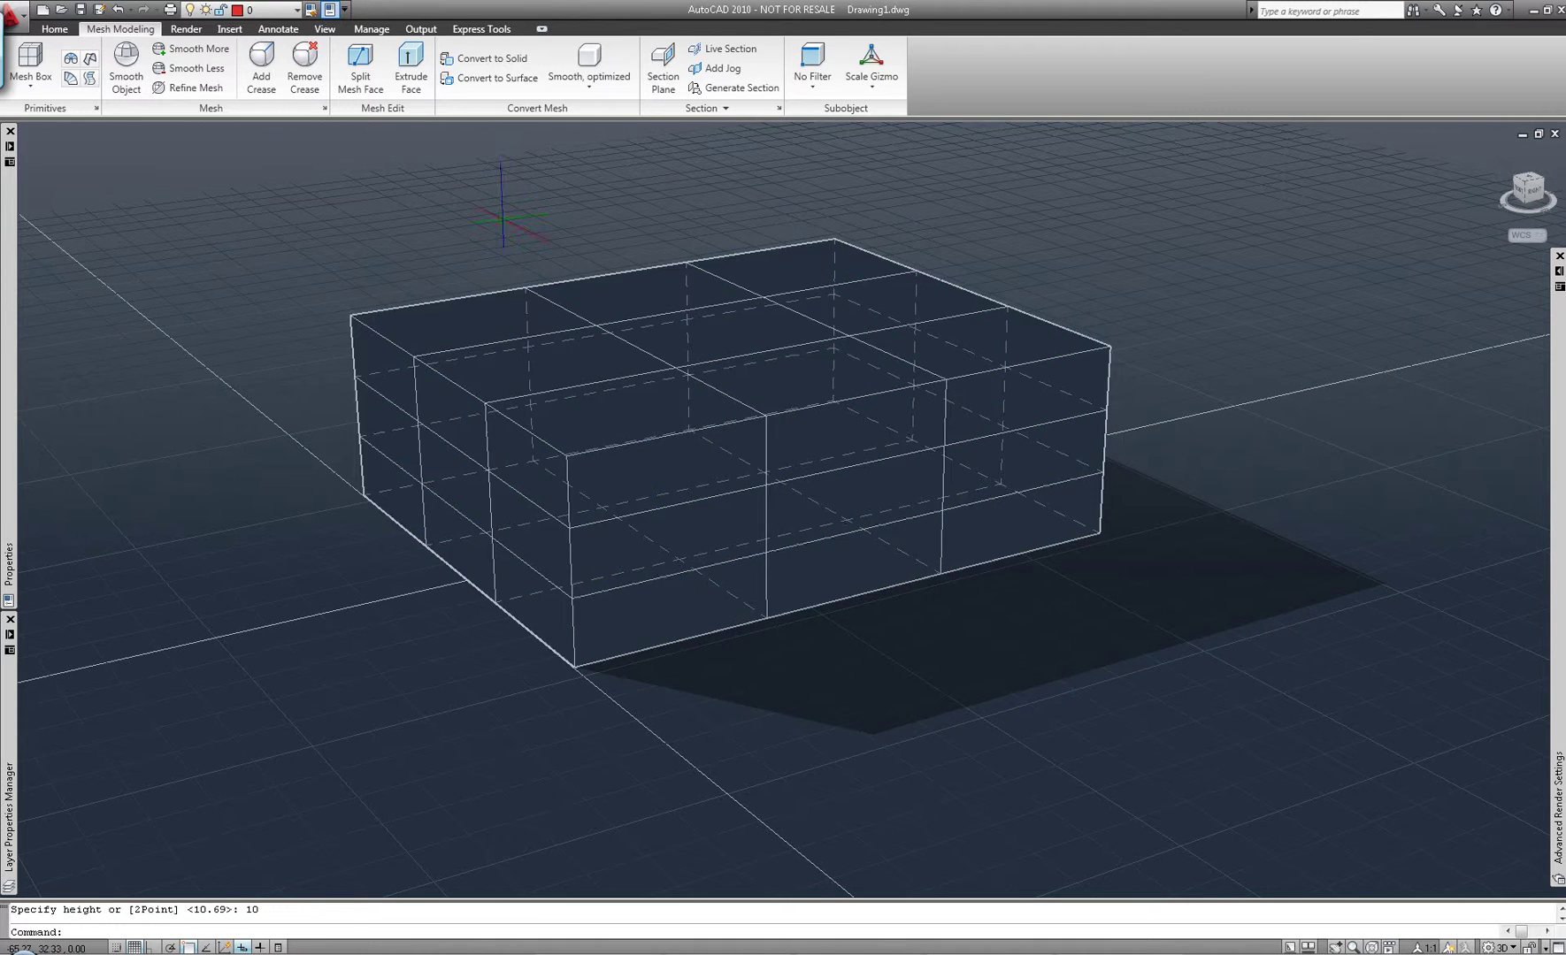
# Select the mesh box and switch its gizmo to Scale
pyautogui.click(766, 487)
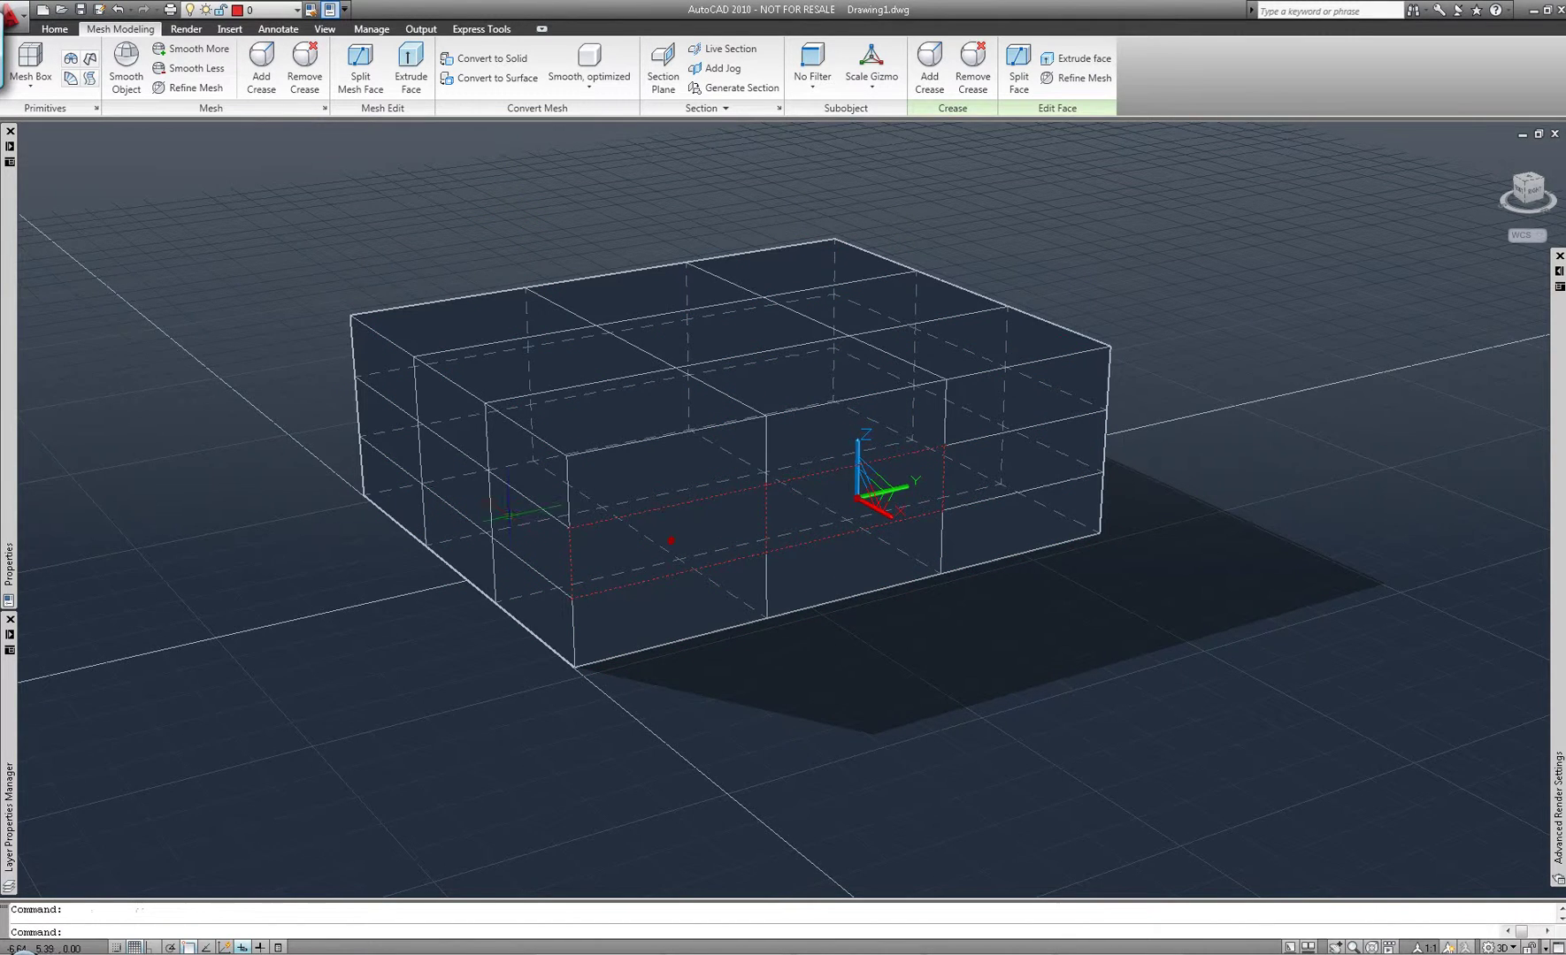
pyautogui.keyDown('shift'); pyautogui.moveTo(766, 487); pyautogui.dragTo(710, 549, button='middle'); pyautogui.keyUp('shift')
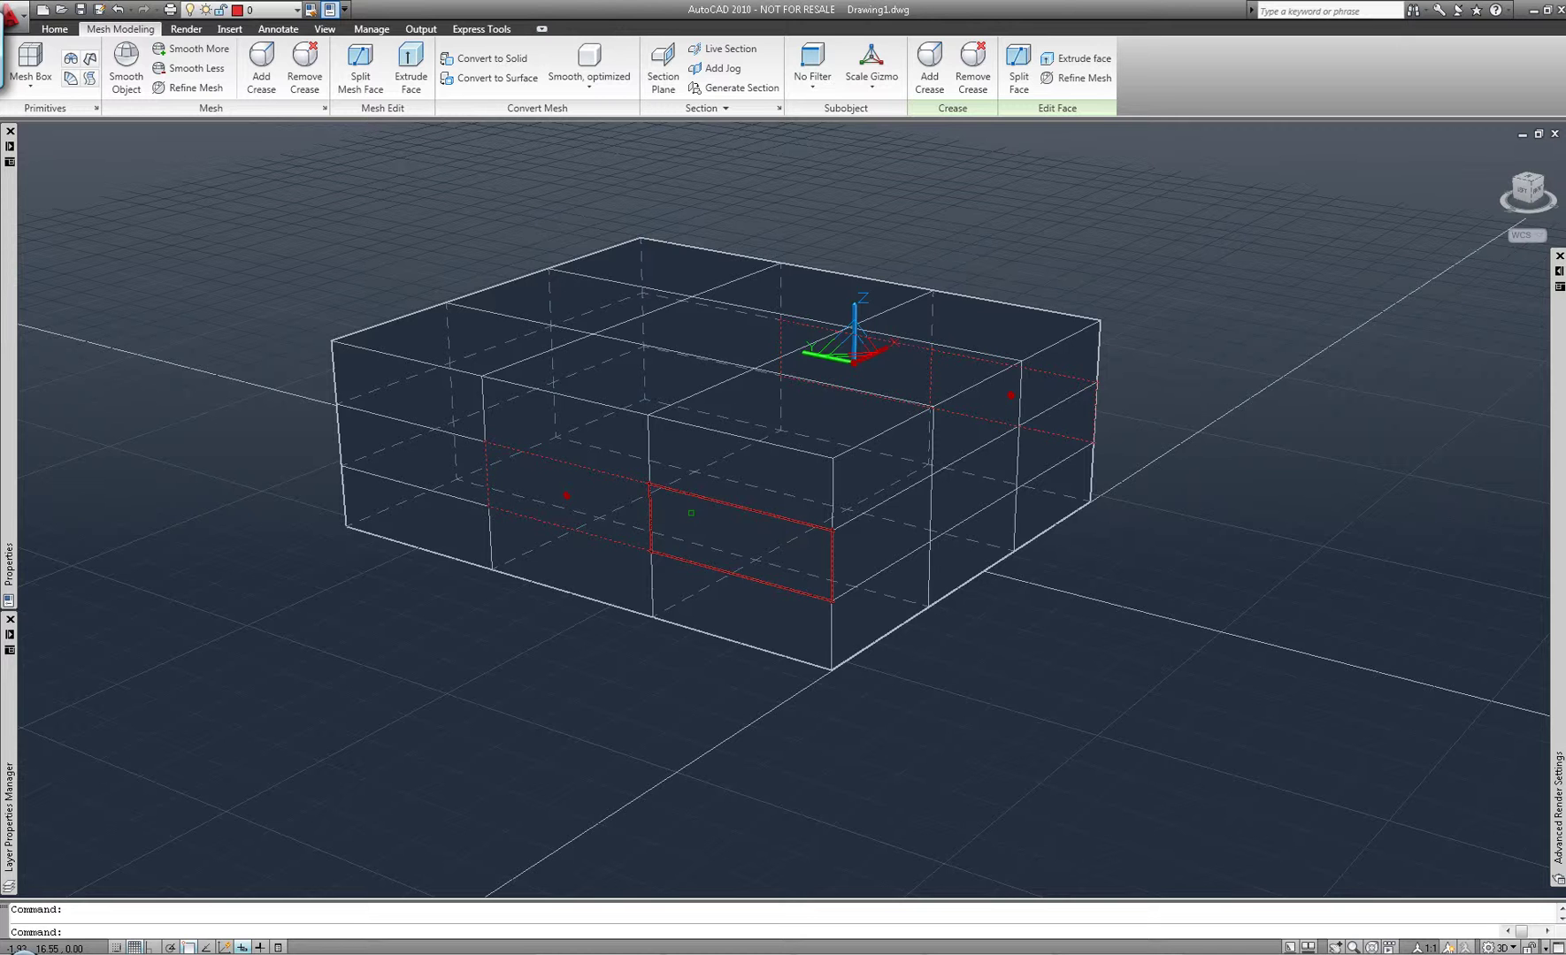
pyautogui.rightClick(863, 368)
pyautogui.click(903, 411)
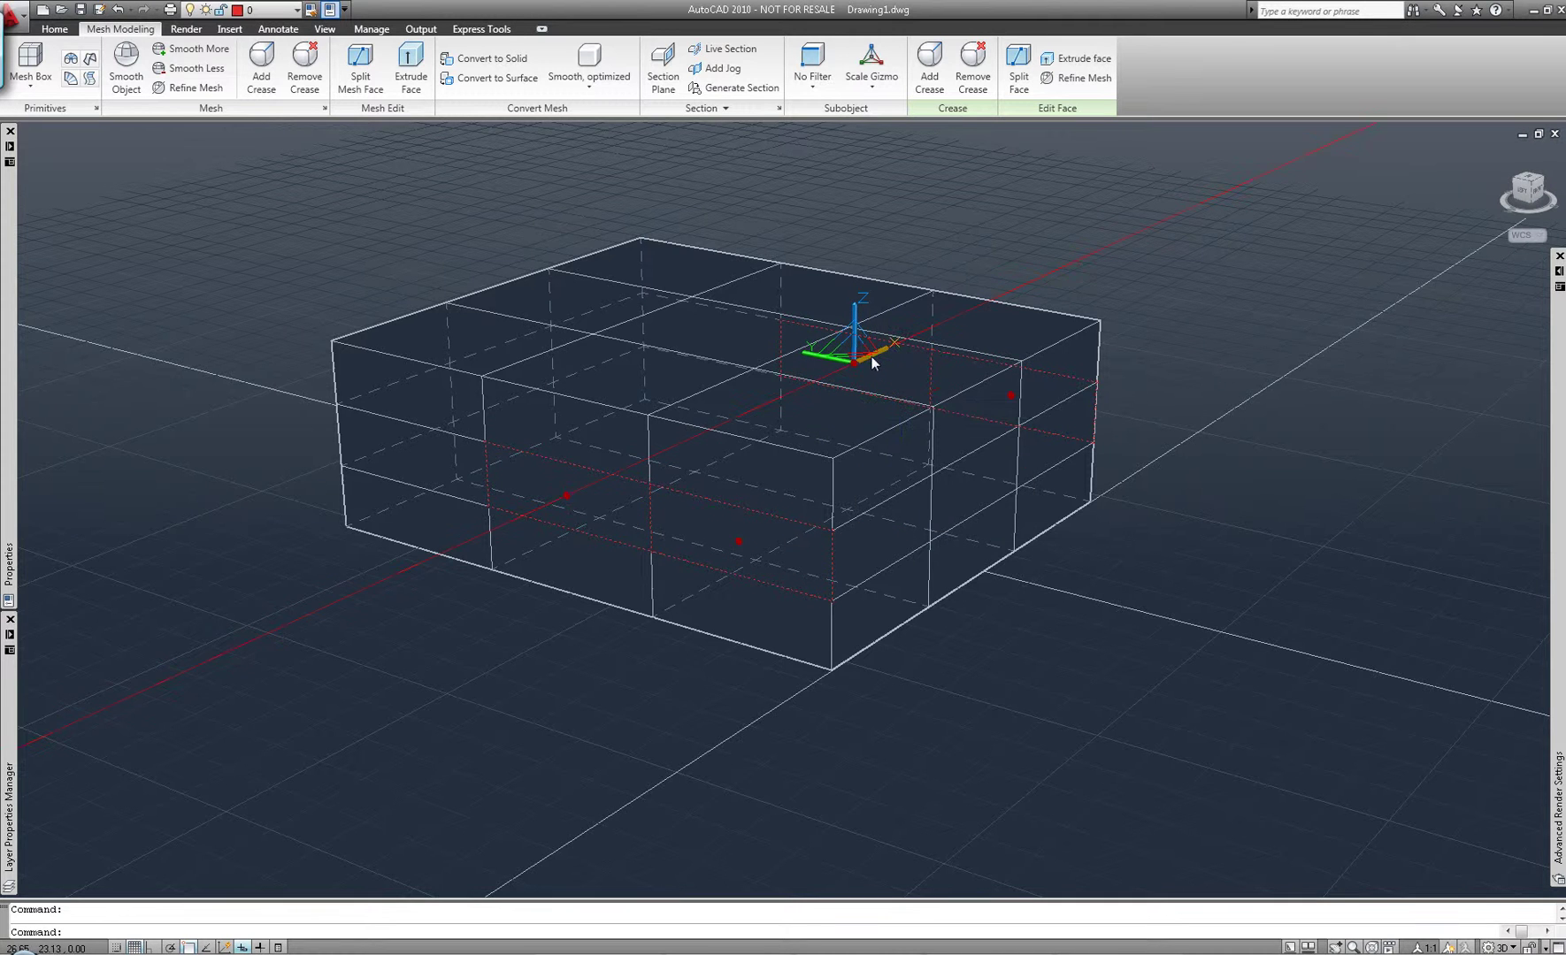
# Relocate the scale gizmo to the midpoint between two picked points on the box
pyautogui.rightClick(873, 363)
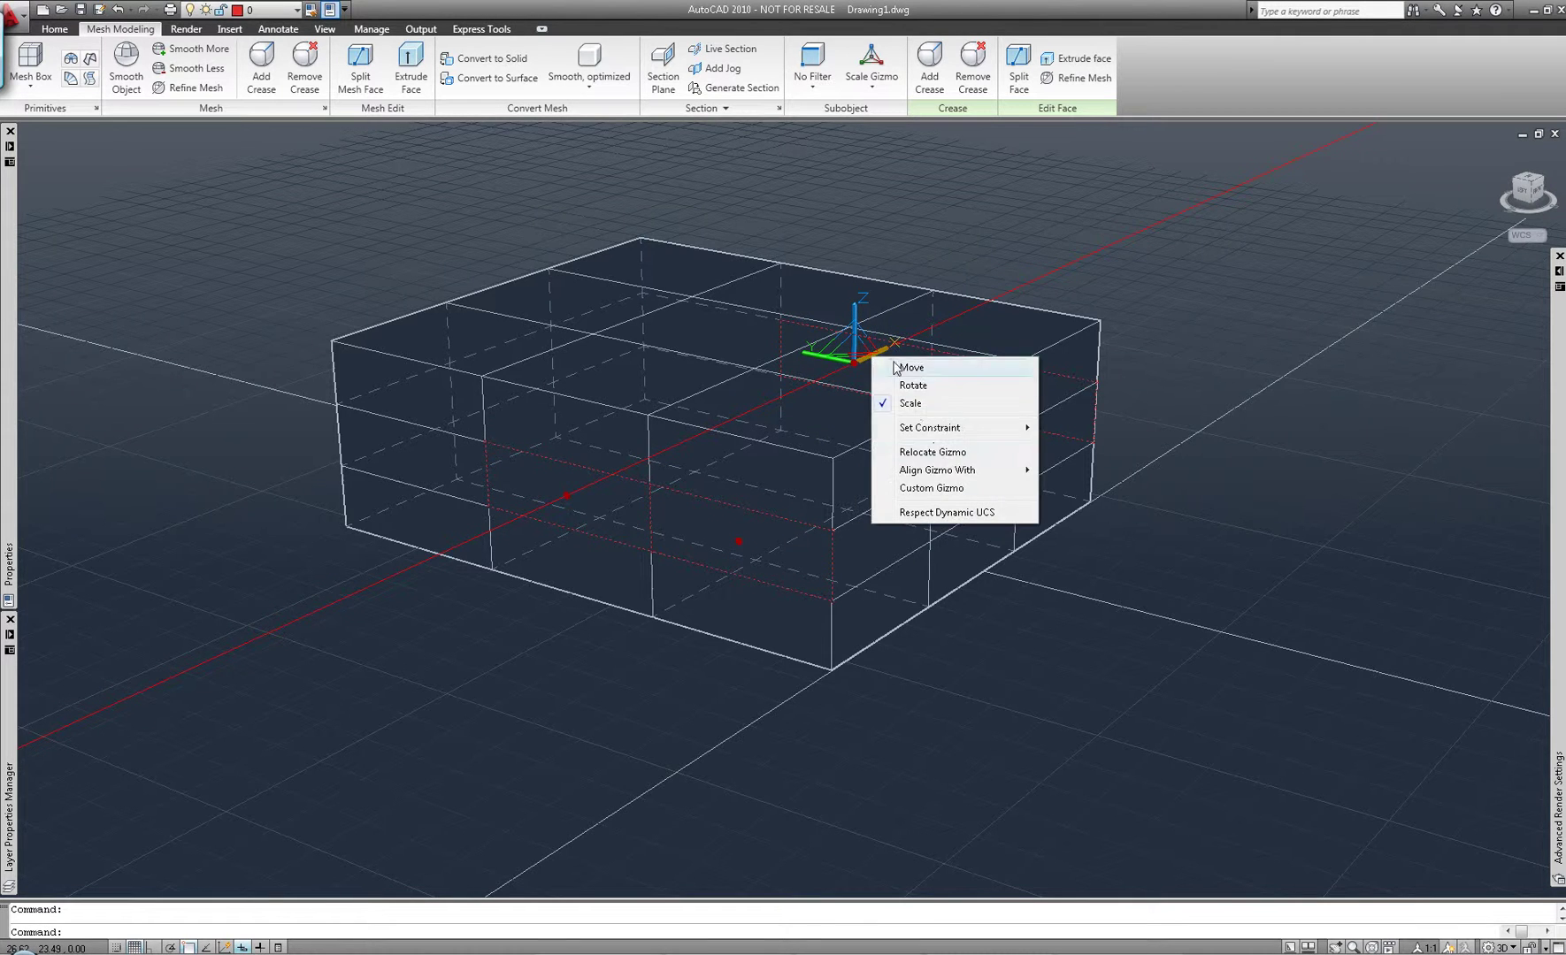
pyautogui.click(941, 455)
pyautogui.keyDown('shift'); pyautogui.rightClick(927, 230); pyautogui.keyUp('shift')
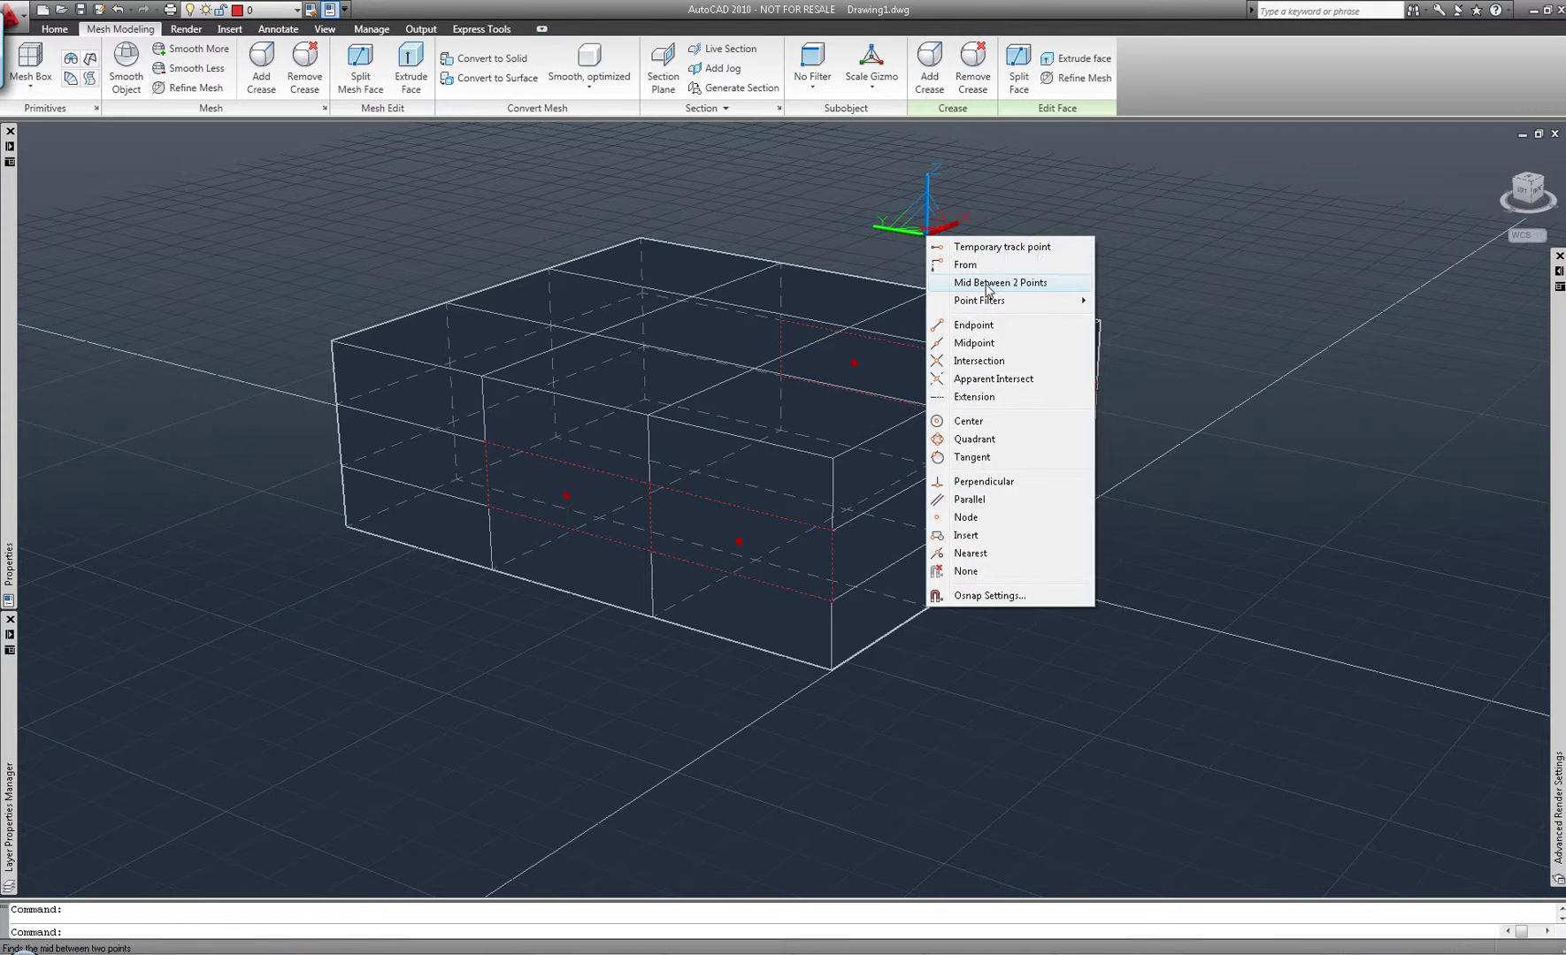
pyautogui.click(991, 283)
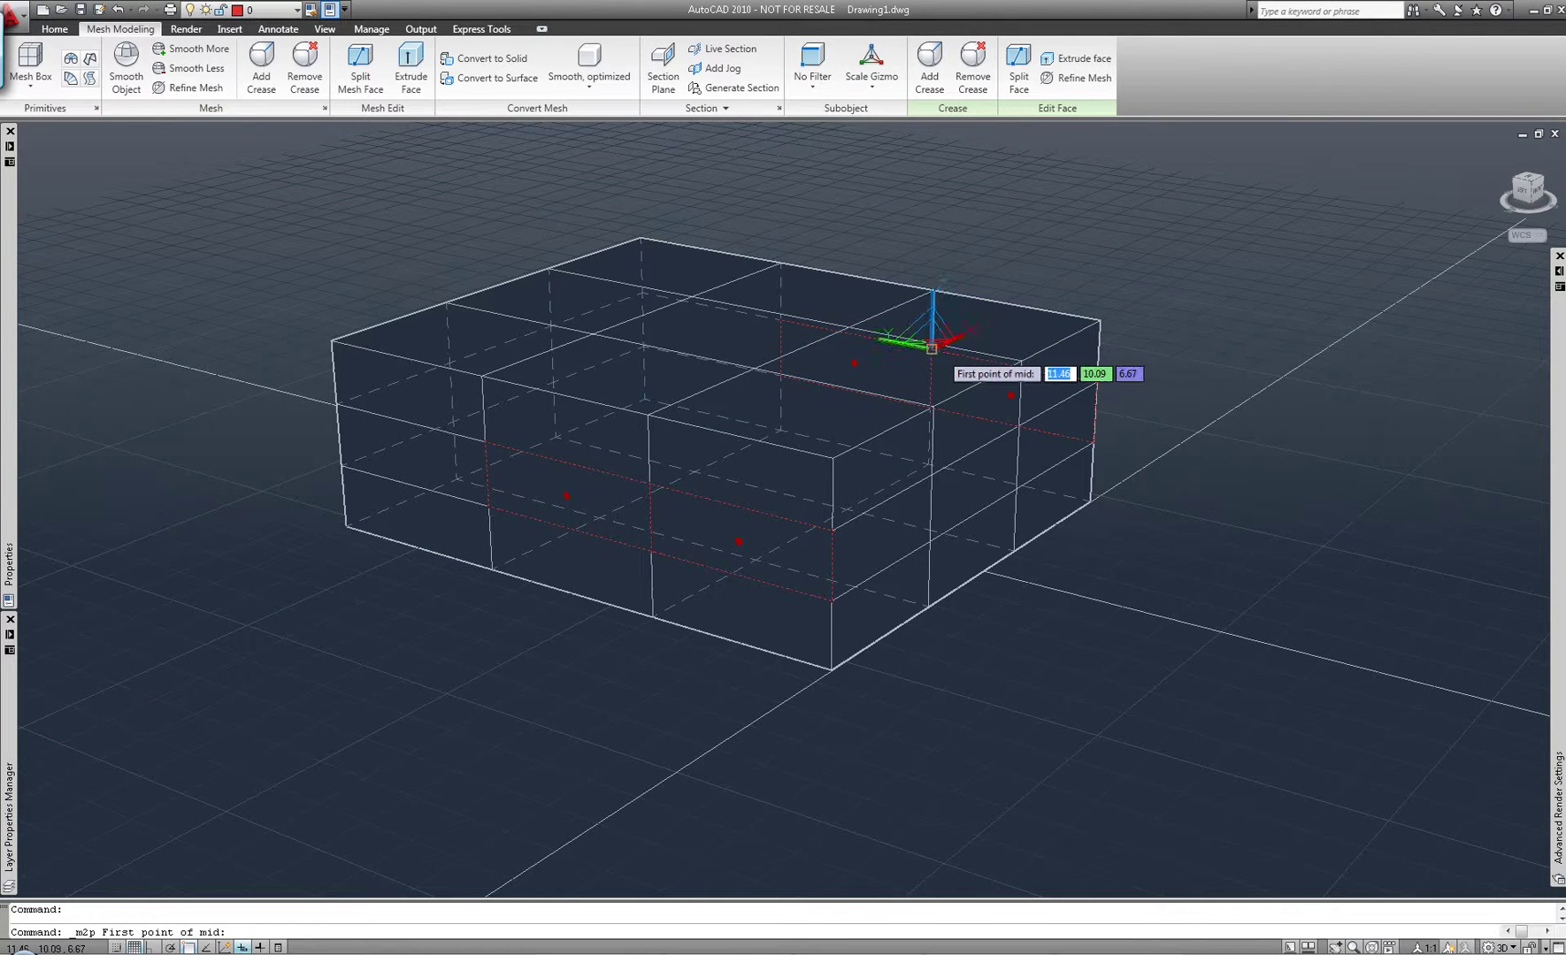
pyautogui.click(923, 341)
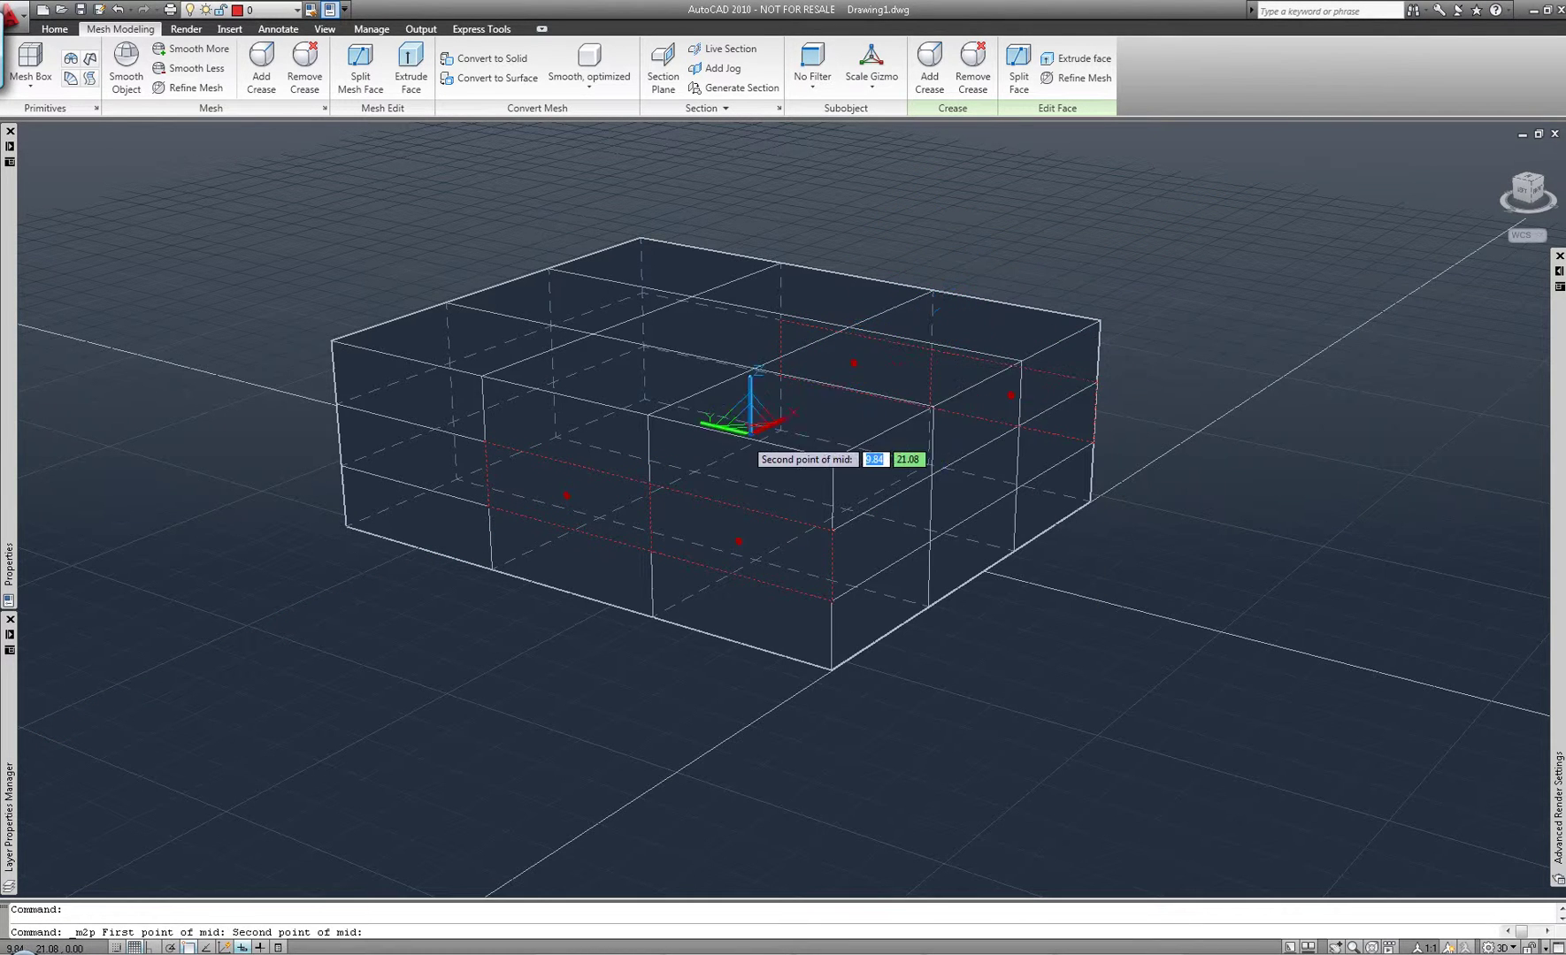
pyautogui.click(655, 537)
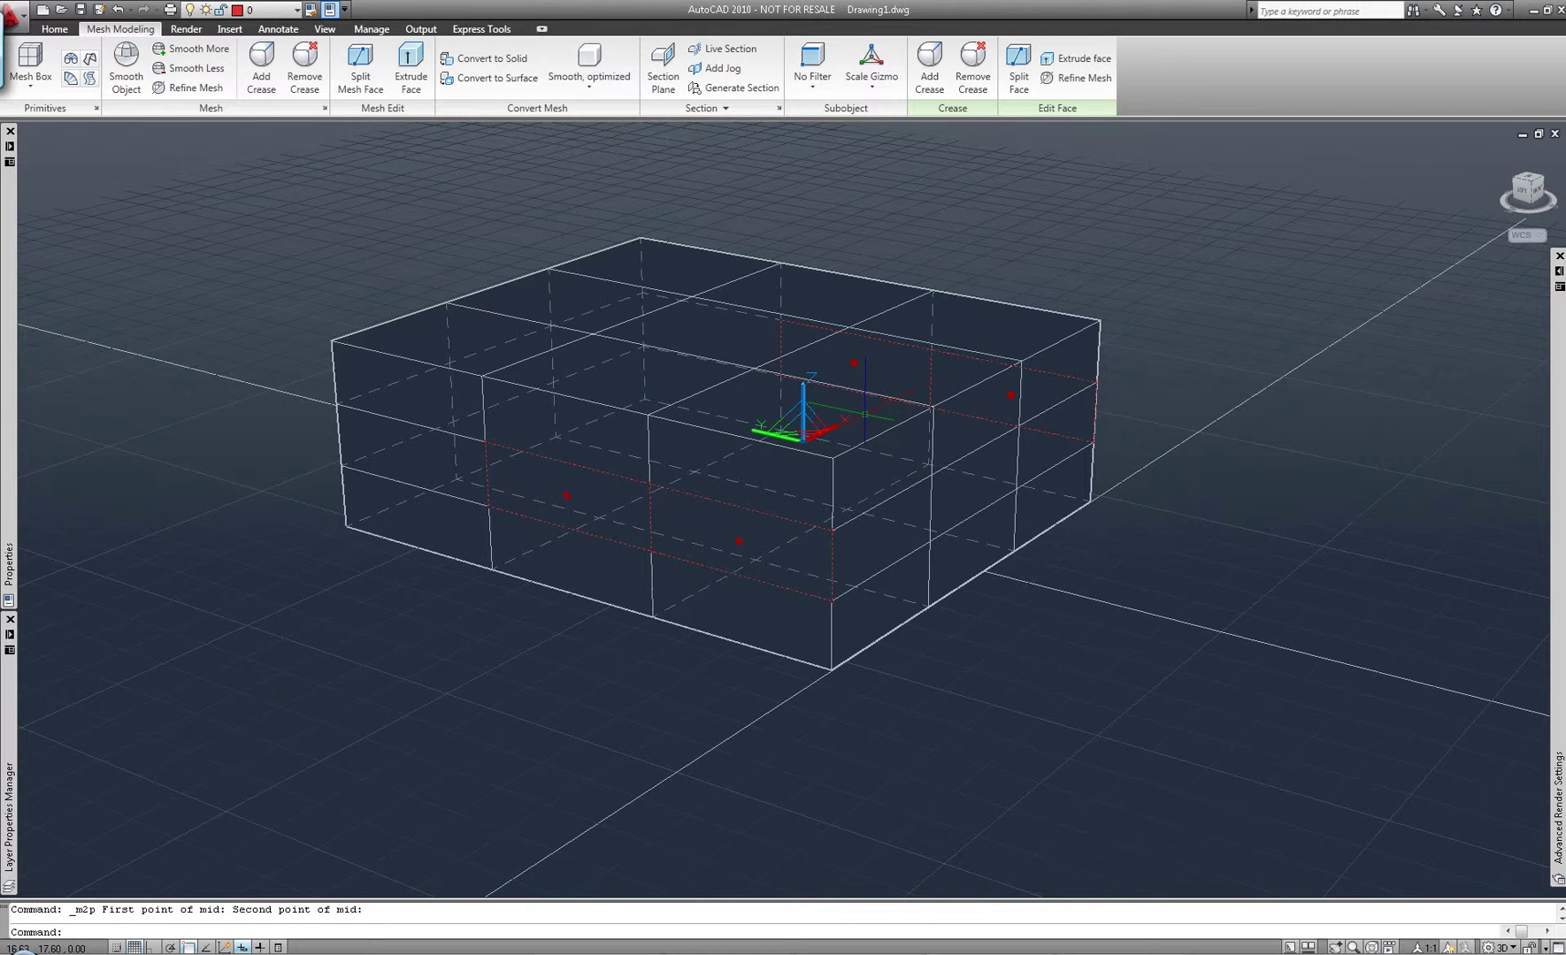
# Stretch the mesh box along one gizmo axis, then smooth it twice into a rounded cushion
pyautogui.click(832, 427)
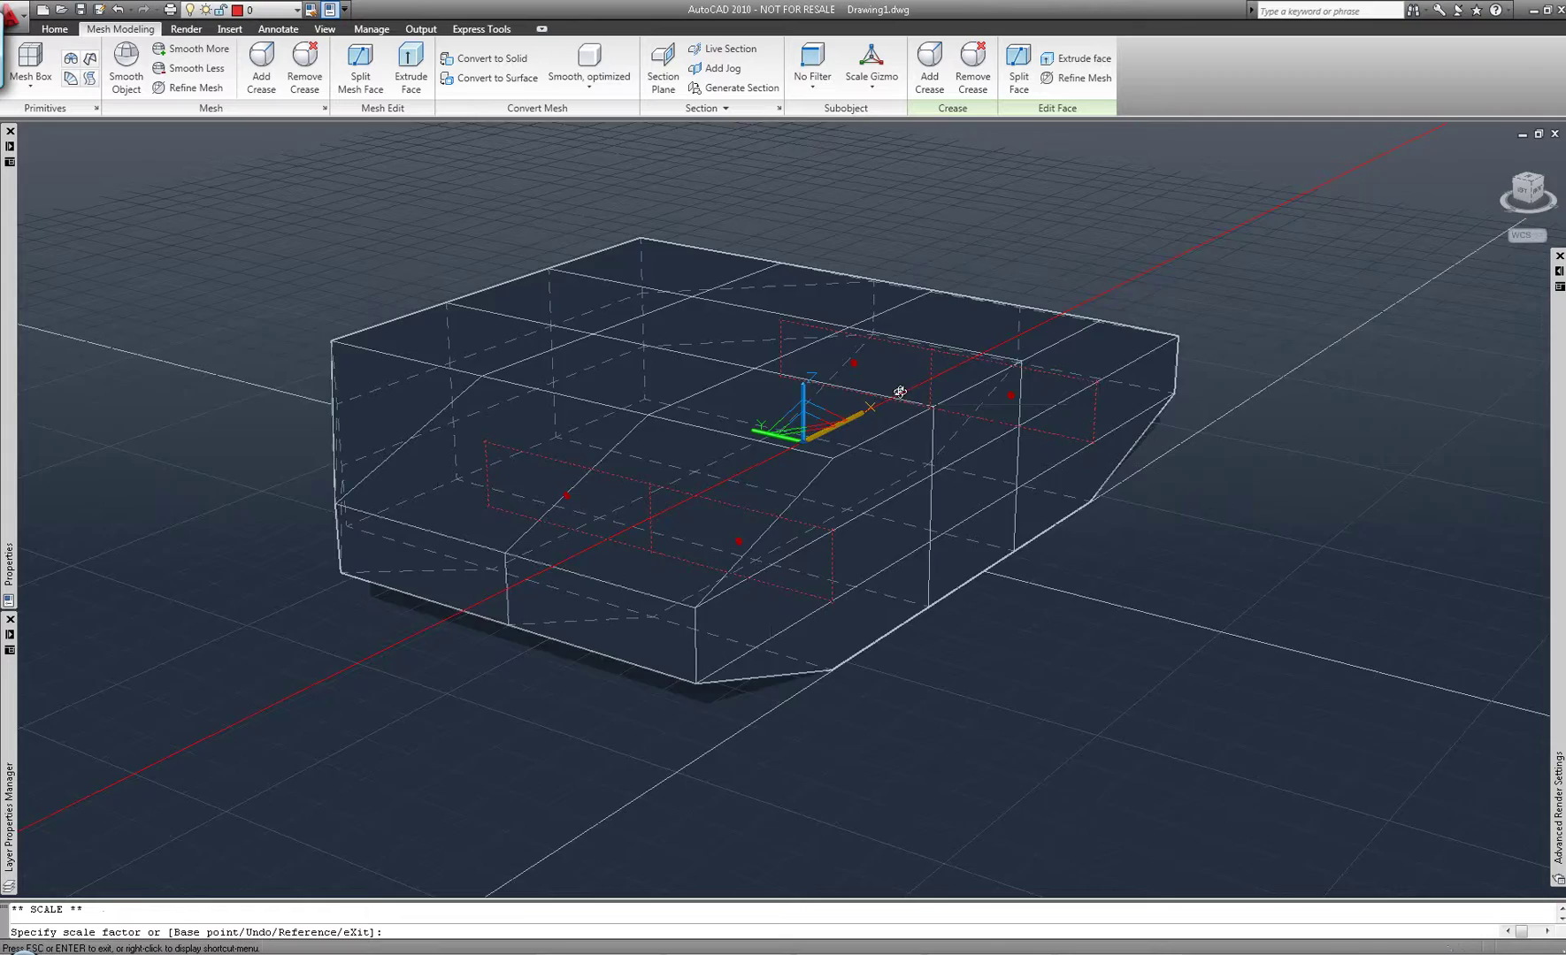
pyautogui.moveTo(901, 395)
pyautogui.keyDown('shift'); pyautogui.mouseDown(button='middle')
pyautogui.moveTo(768, 380)
pyautogui.moveTo(821, 411)
pyautogui.mouseUp(button='middle'); pyautogui.keyUp('shift')
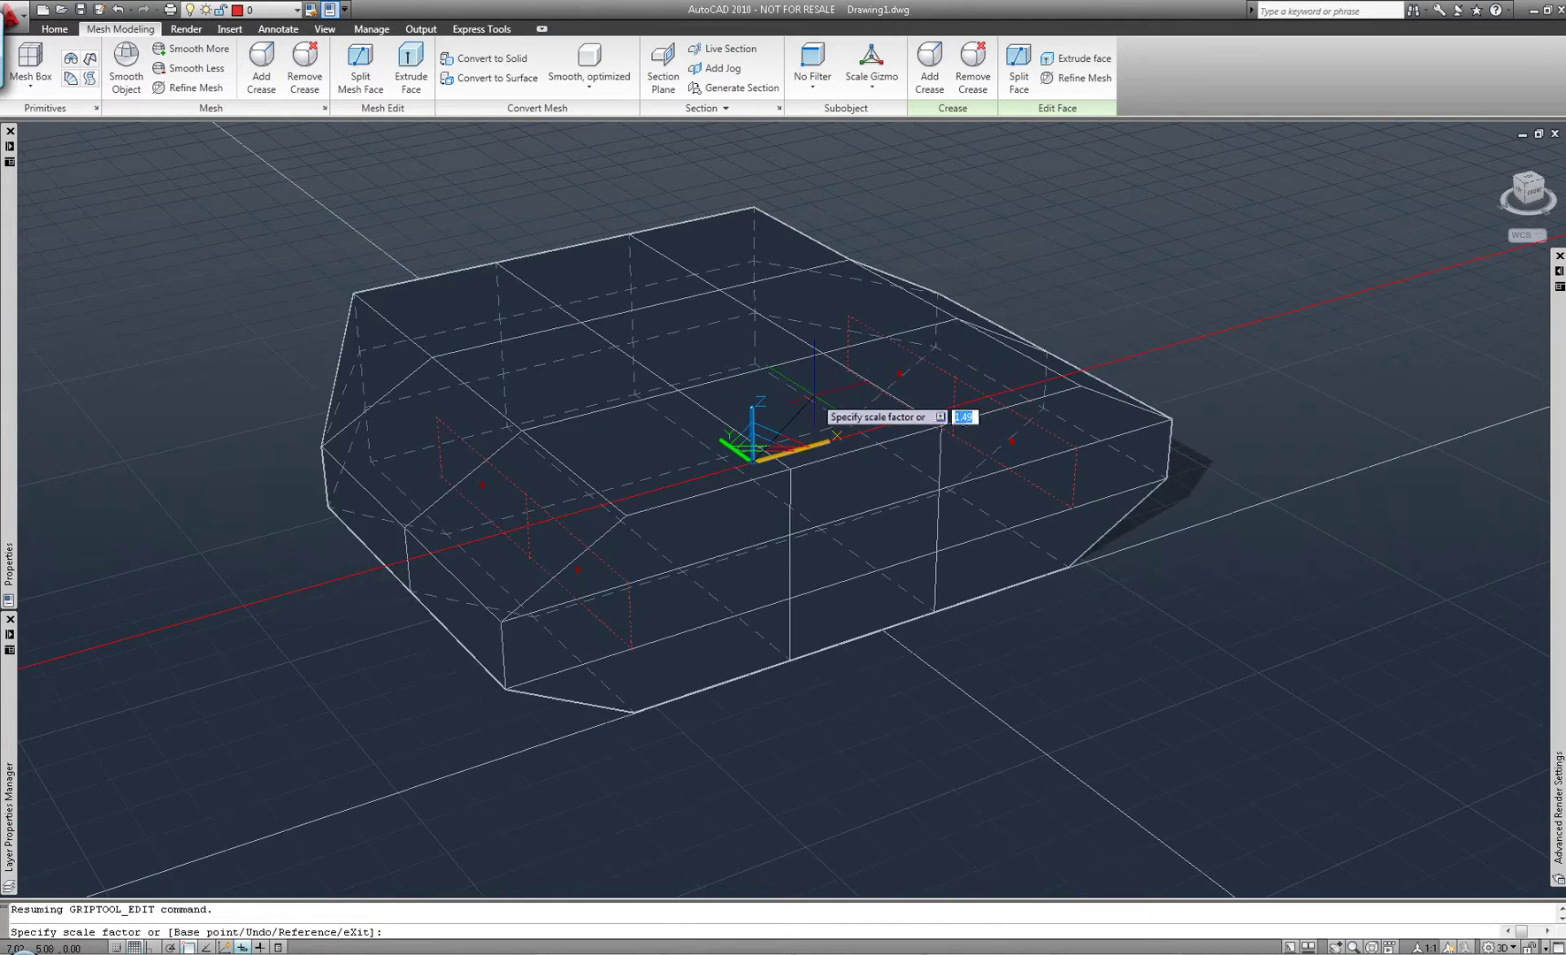
pyautogui.click(810, 447)
pyautogui.click(199, 52)
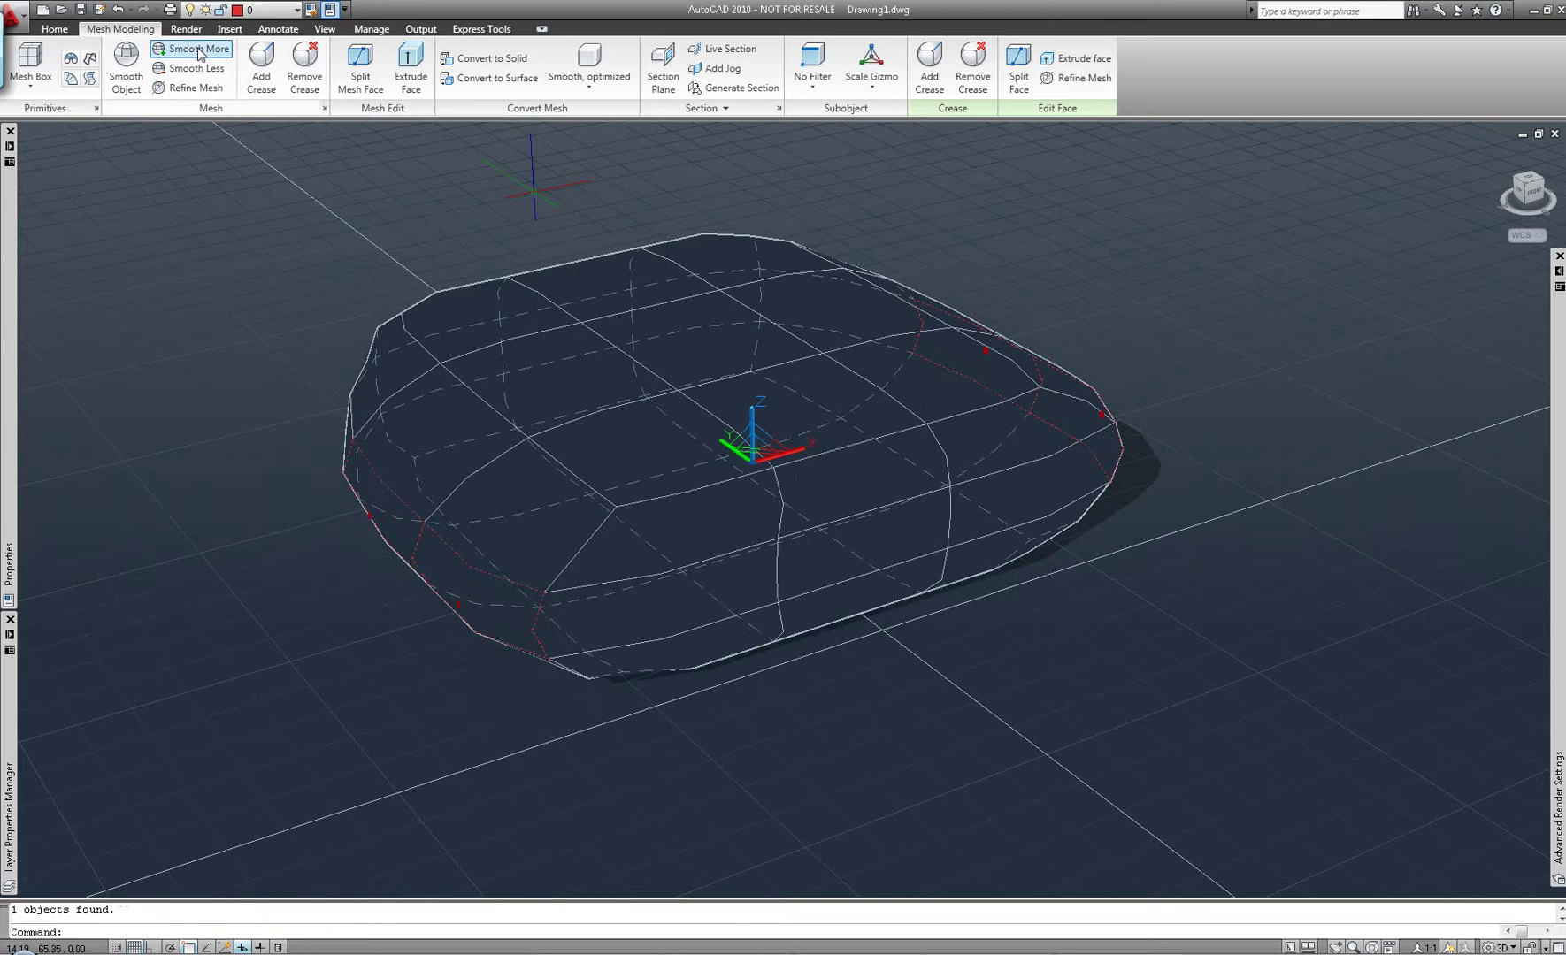
pyautogui.click(199, 52)
pyautogui.scroll(-1, 794, 475)
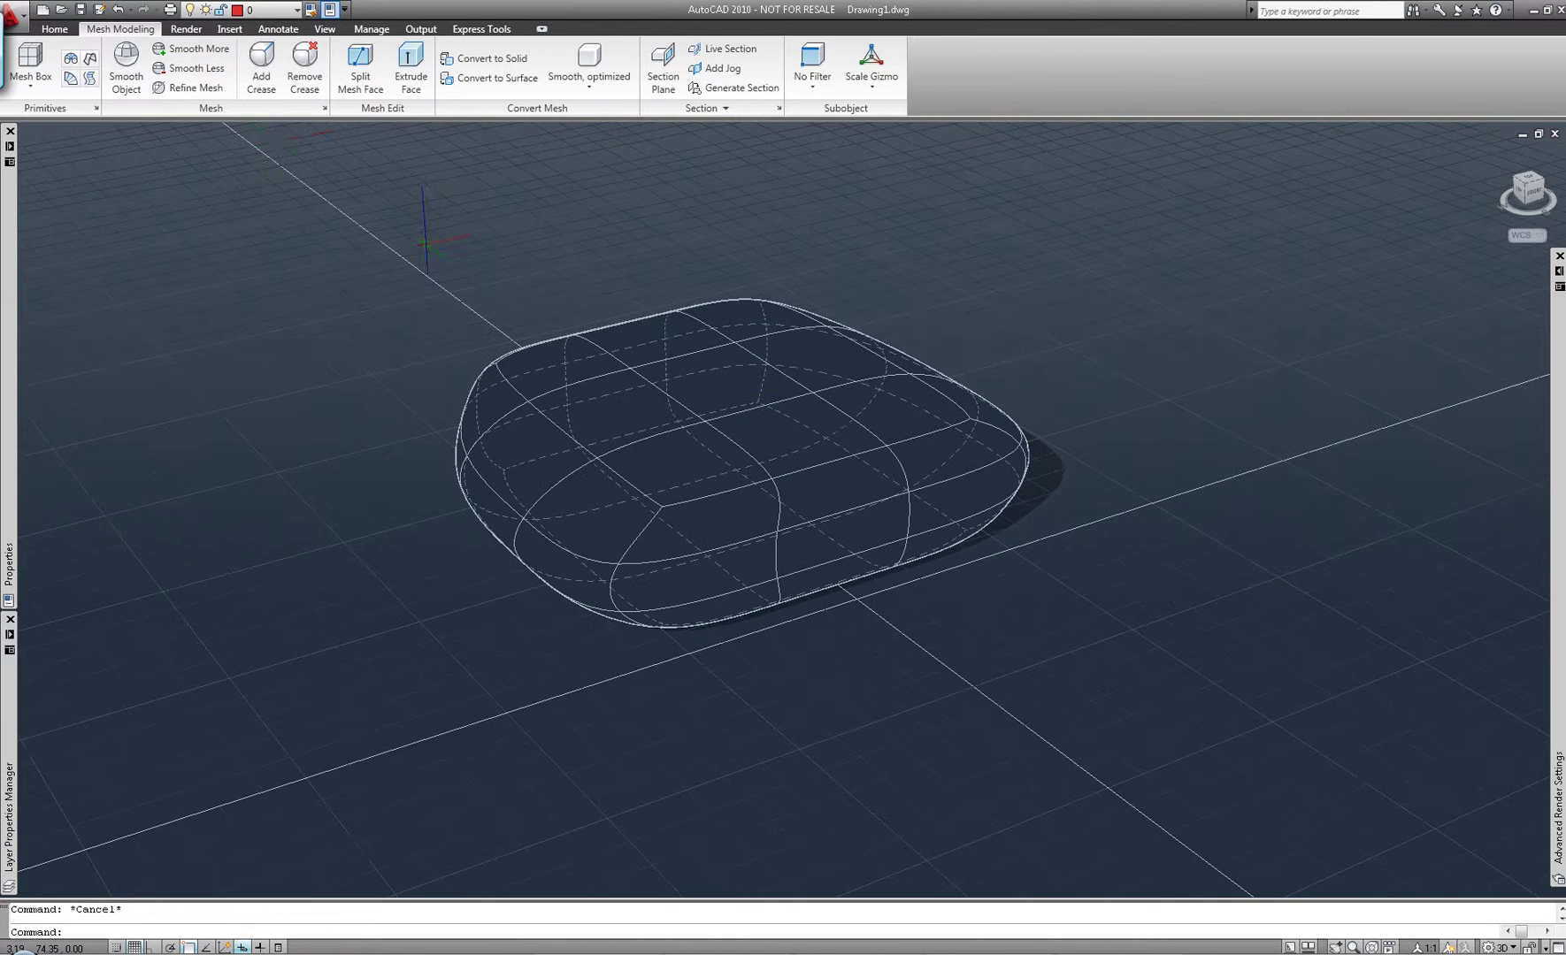
# Apply the Conceptual visual style and pan the view so the box sits left
pyautogui.click(186, 28)
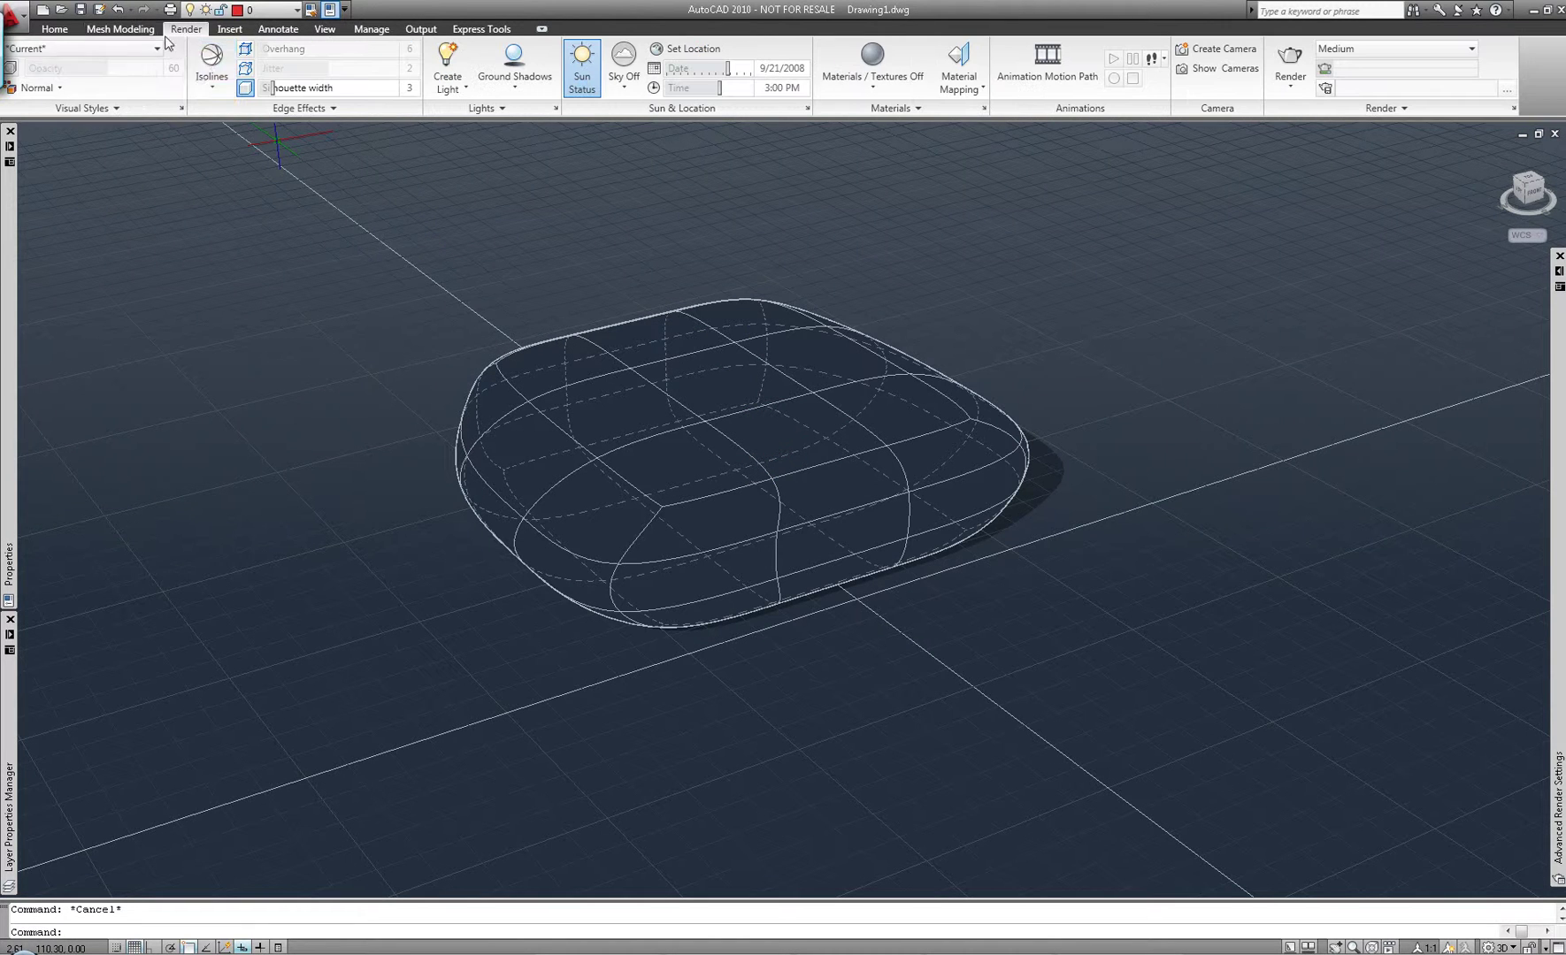
pyautogui.click(102, 49)
pyautogui.click(242, 83)
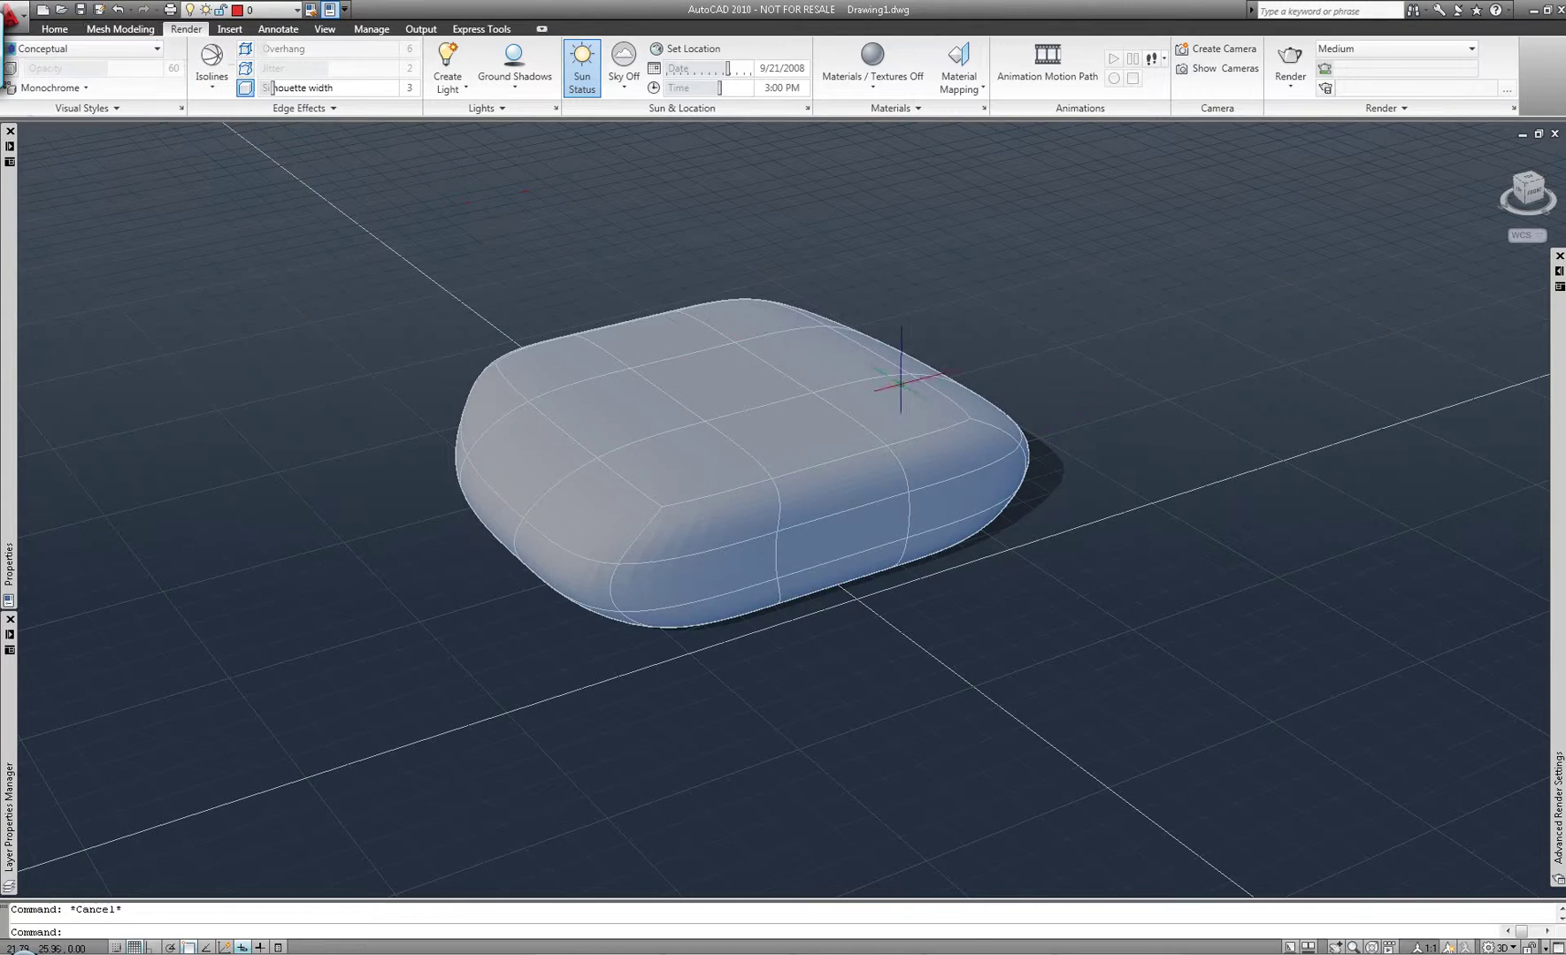
pyautogui.moveTo(940, 429); pyautogui.dragTo(600, 445, button='middle')
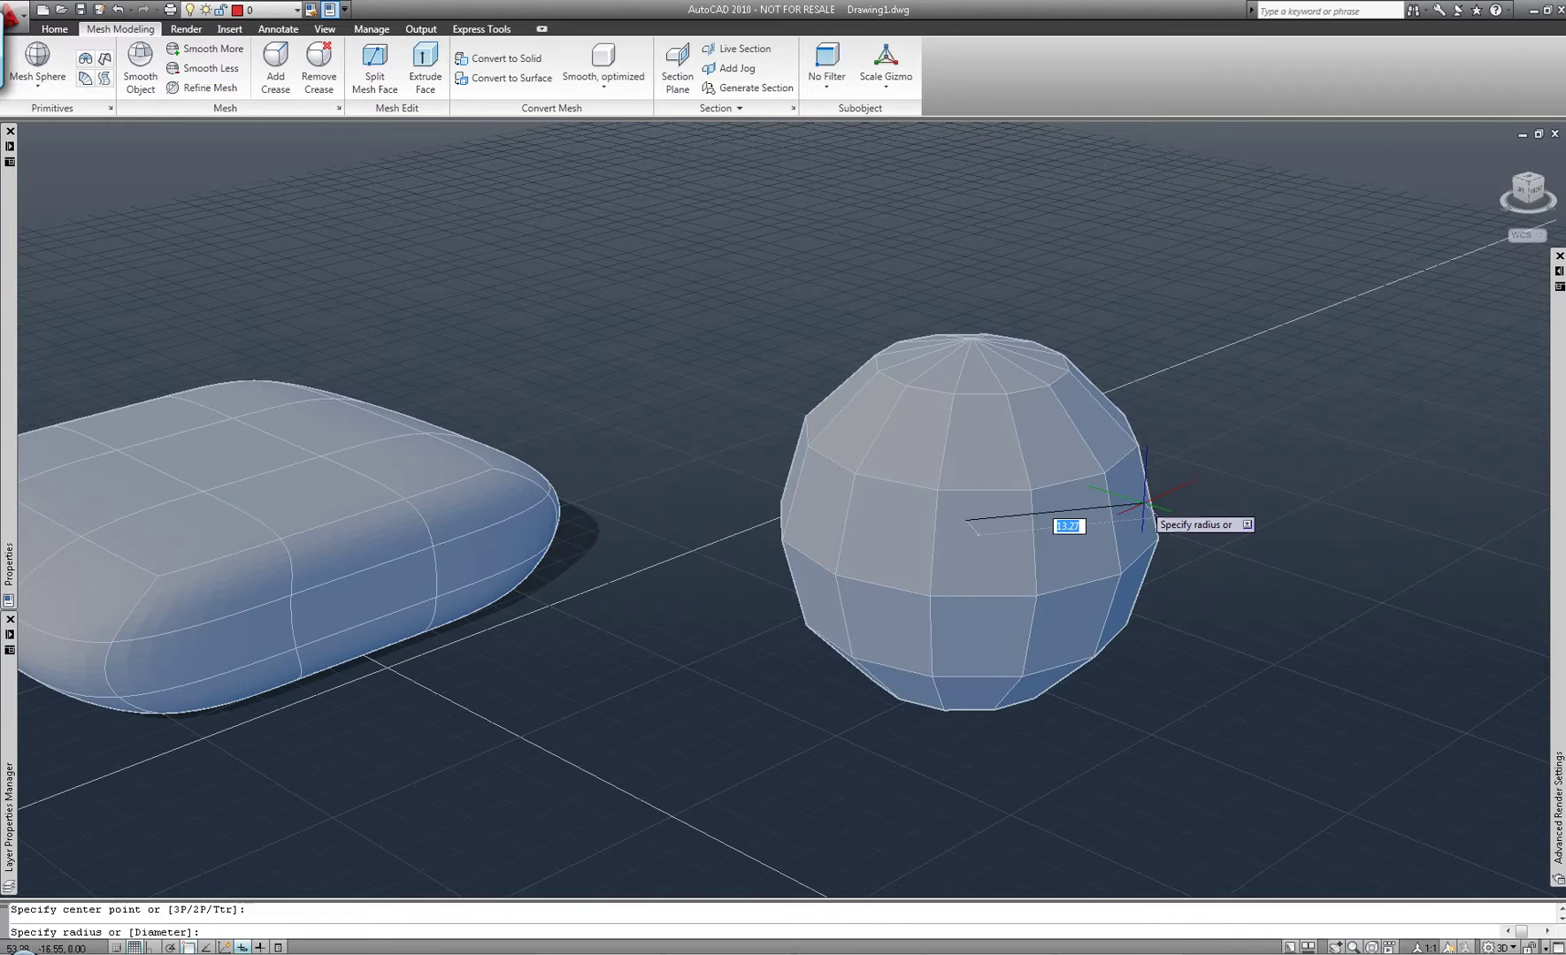
# Place a mesh sphere beside the cushion, drag its top vertices down into a bowl, and smooth it
pyautogui.click(1144, 501)
pyautogui.keyDown('shift'); pyautogui.moveTo(1144, 501); pyautogui.dragTo(1024, 164, button='middle'); pyautogui.keyUp('shift')
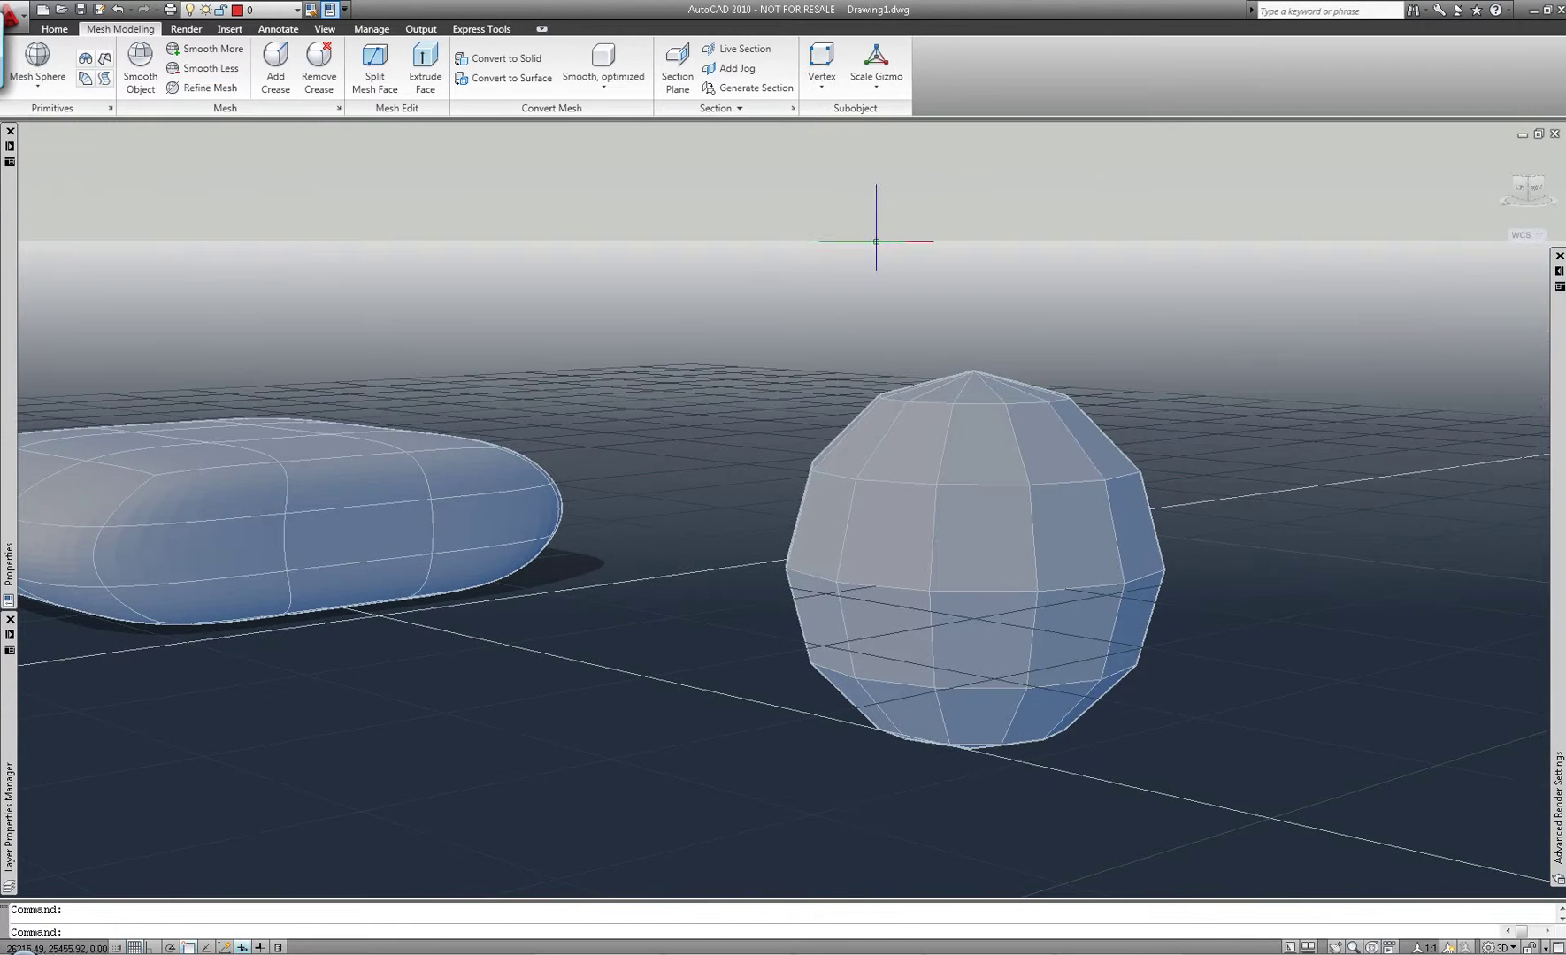
pyautogui.moveTo(794, 290); pyautogui.dragTo(1112, 426)
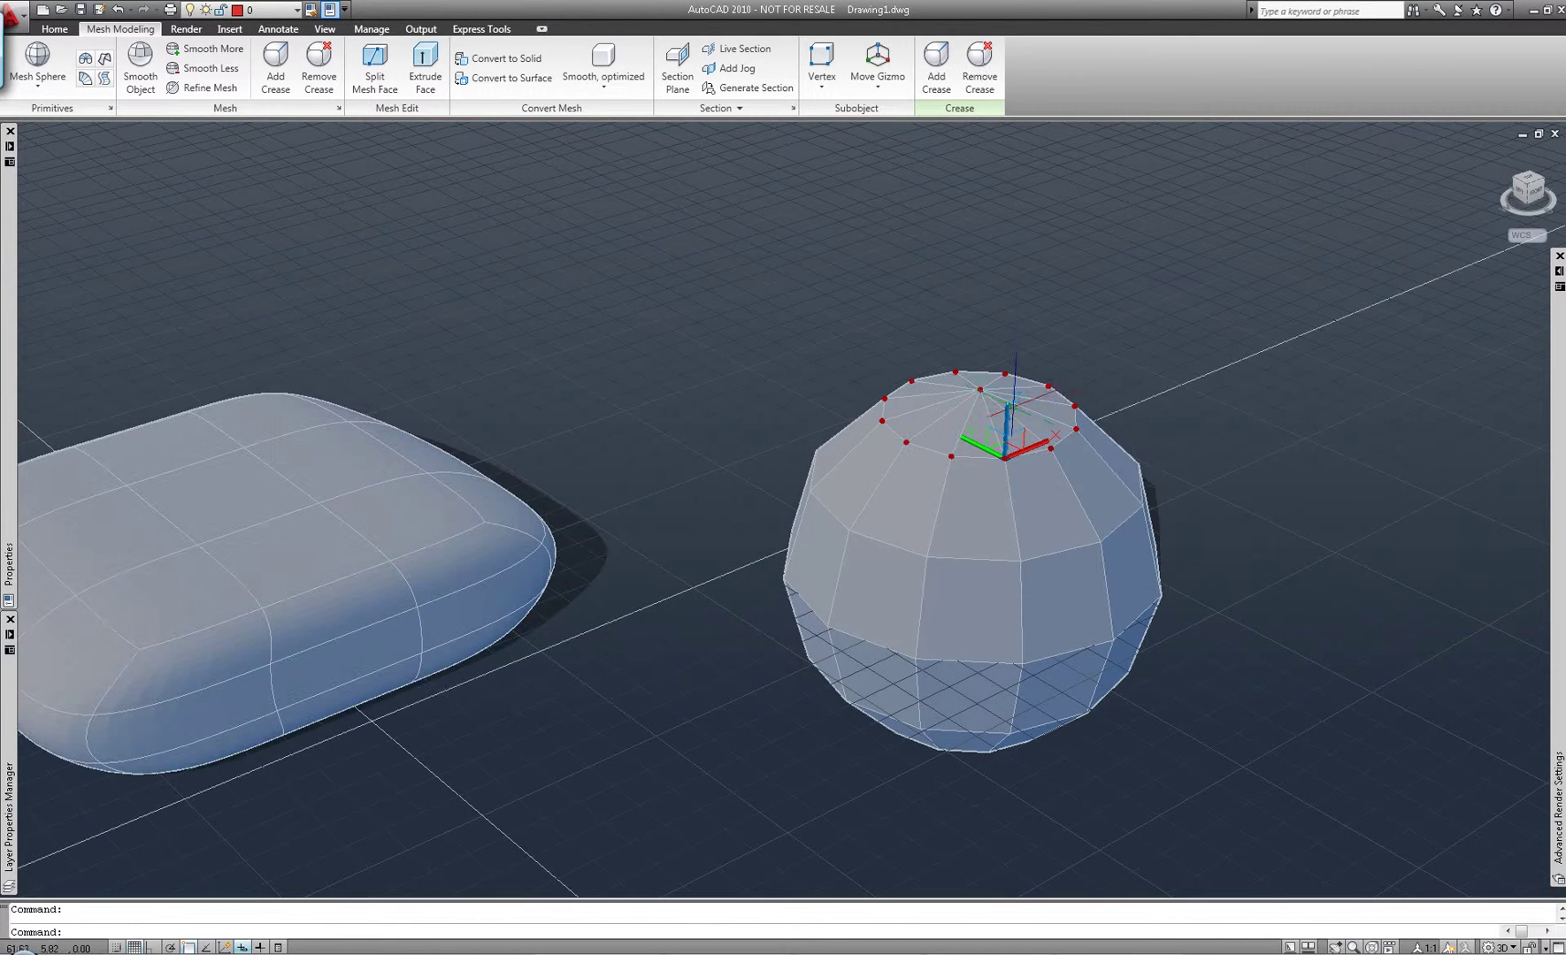
pyautogui.click(1016, 401)
pyautogui.click(1009, 533)
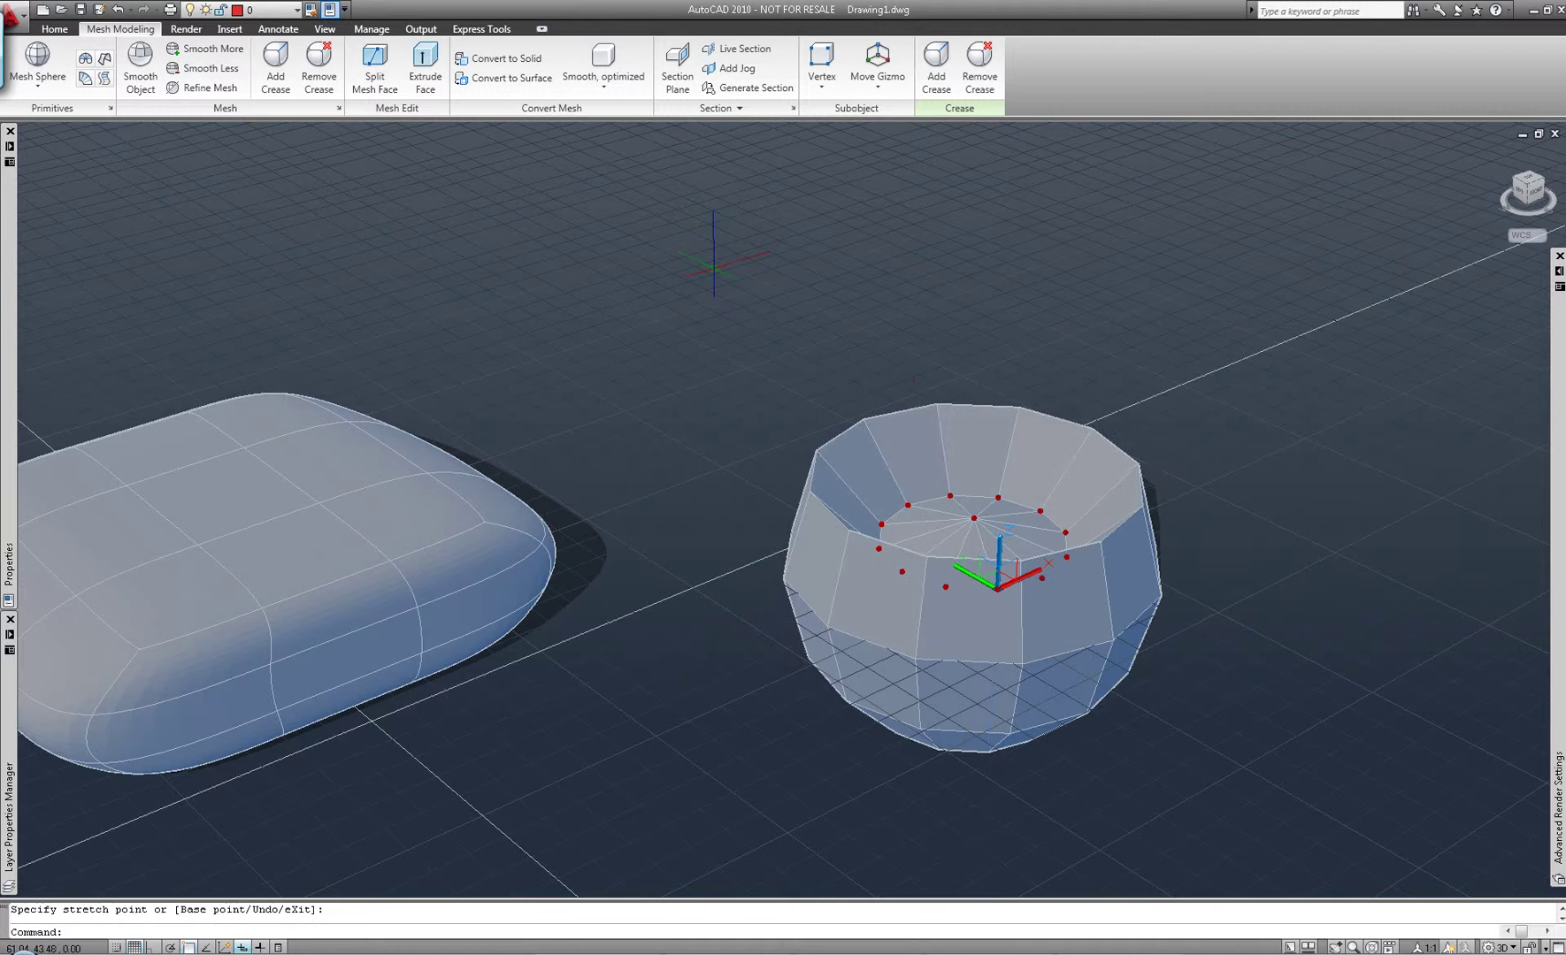
pyautogui.click(213, 49)
pyautogui.press('Escape')
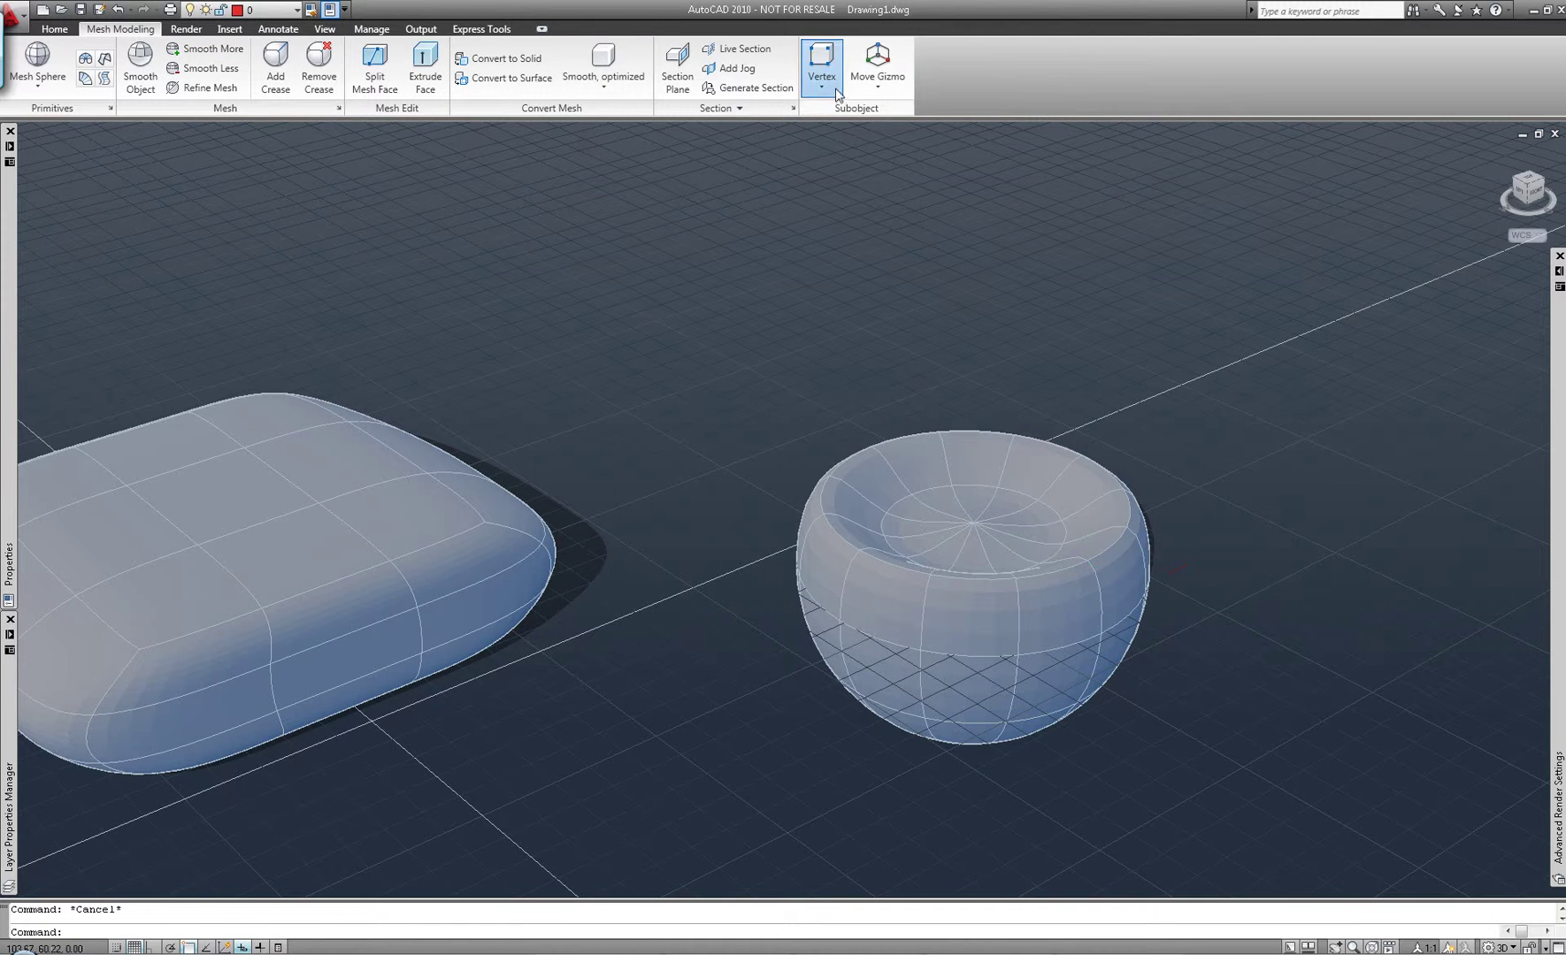
# Select vertical side edges around the bowl, orbiting to reach its far side
pyautogui.click(1029, 601)
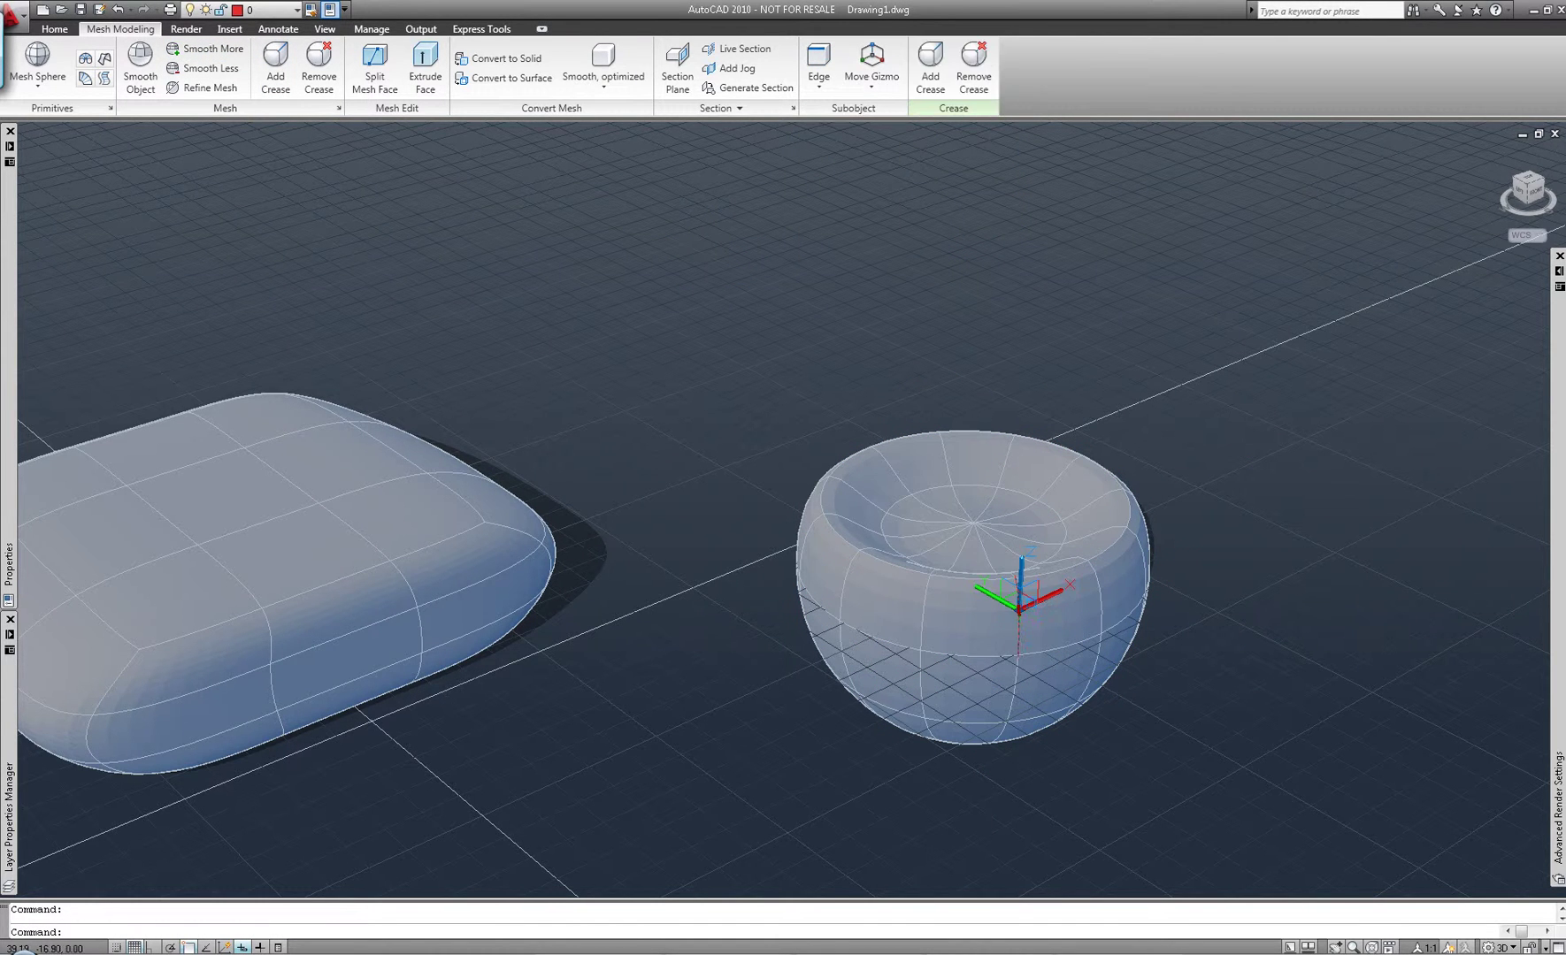
pyautogui.keyDown('shift'); pyautogui.moveTo(1018, 605); pyautogui.dragTo(883, 586, button='middle'); pyautogui.keyUp('shift')
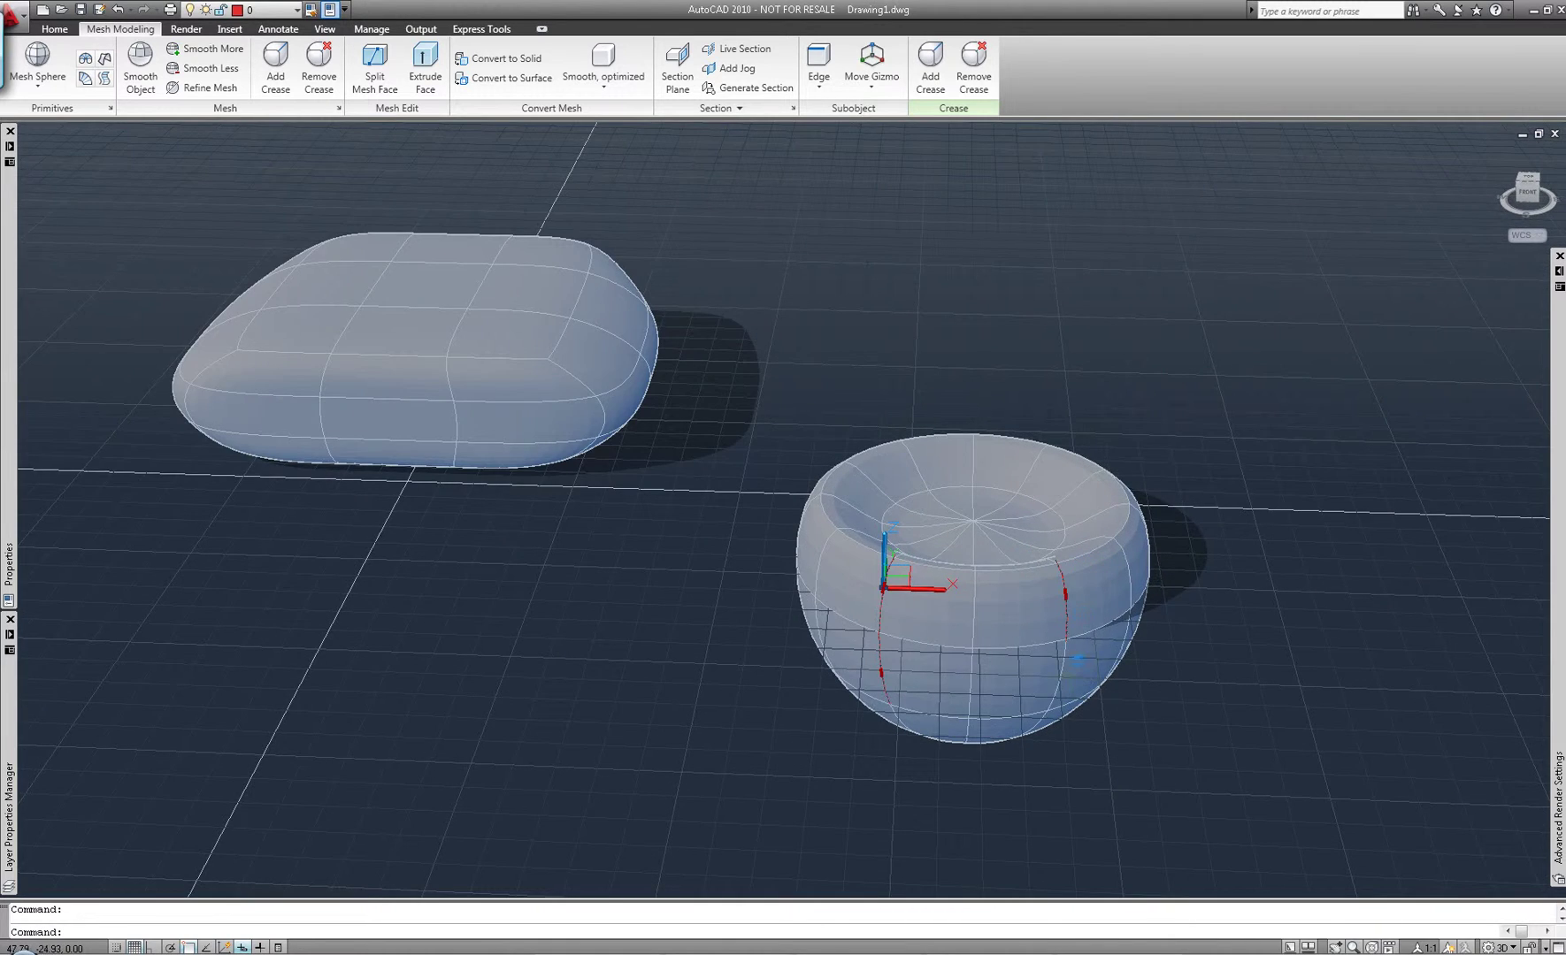
pyautogui.moveTo(1062, 666)
pyautogui.keyDown('shift'); pyautogui.mouseDown(button='middle')
pyautogui.moveTo(1034, 601)
pyautogui.moveTo(1016, 601)
pyautogui.mouseUp(button='middle'); pyautogui.keyUp('shift')
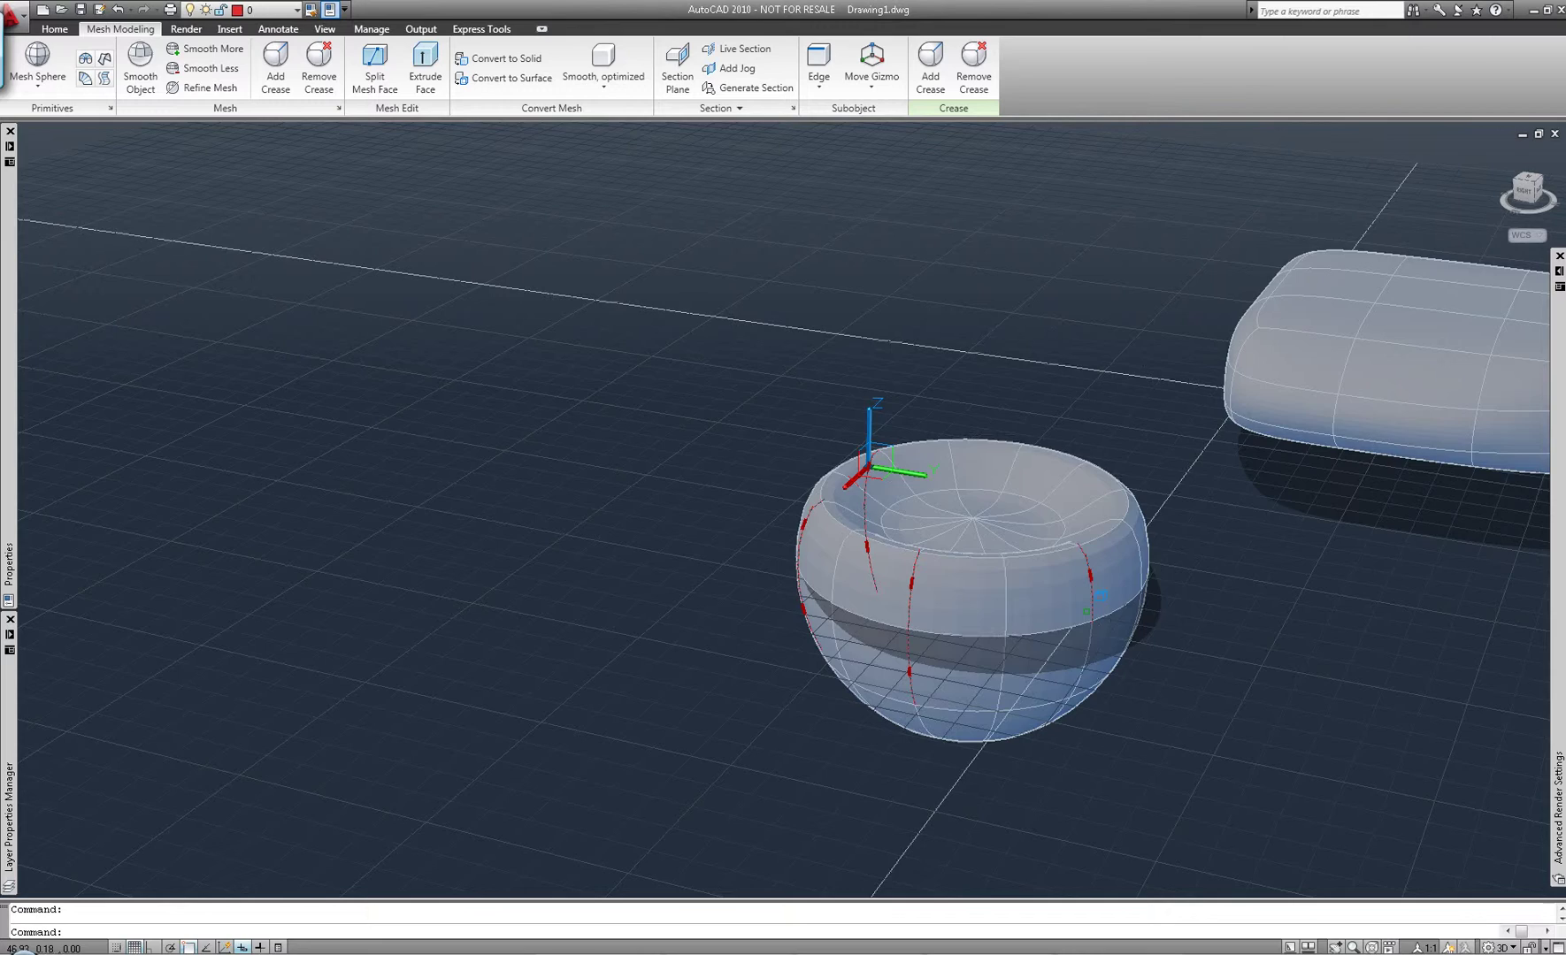
pyautogui.moveTo(857, 605)
pyautogui.keyDown('shift'); pyautogui.mouseDown(button='middle')
pyautogui.moveTo(768, 599)
pyautogui.moveTo(956, 586)
pyautogui.moveTo(825, 649)
pyautogui.moveTo(961, 555)
pyautogui.moveTo(549, 110)
pyautogui.mouseUp(button='middle'); pyautogui.keyUp('shift')
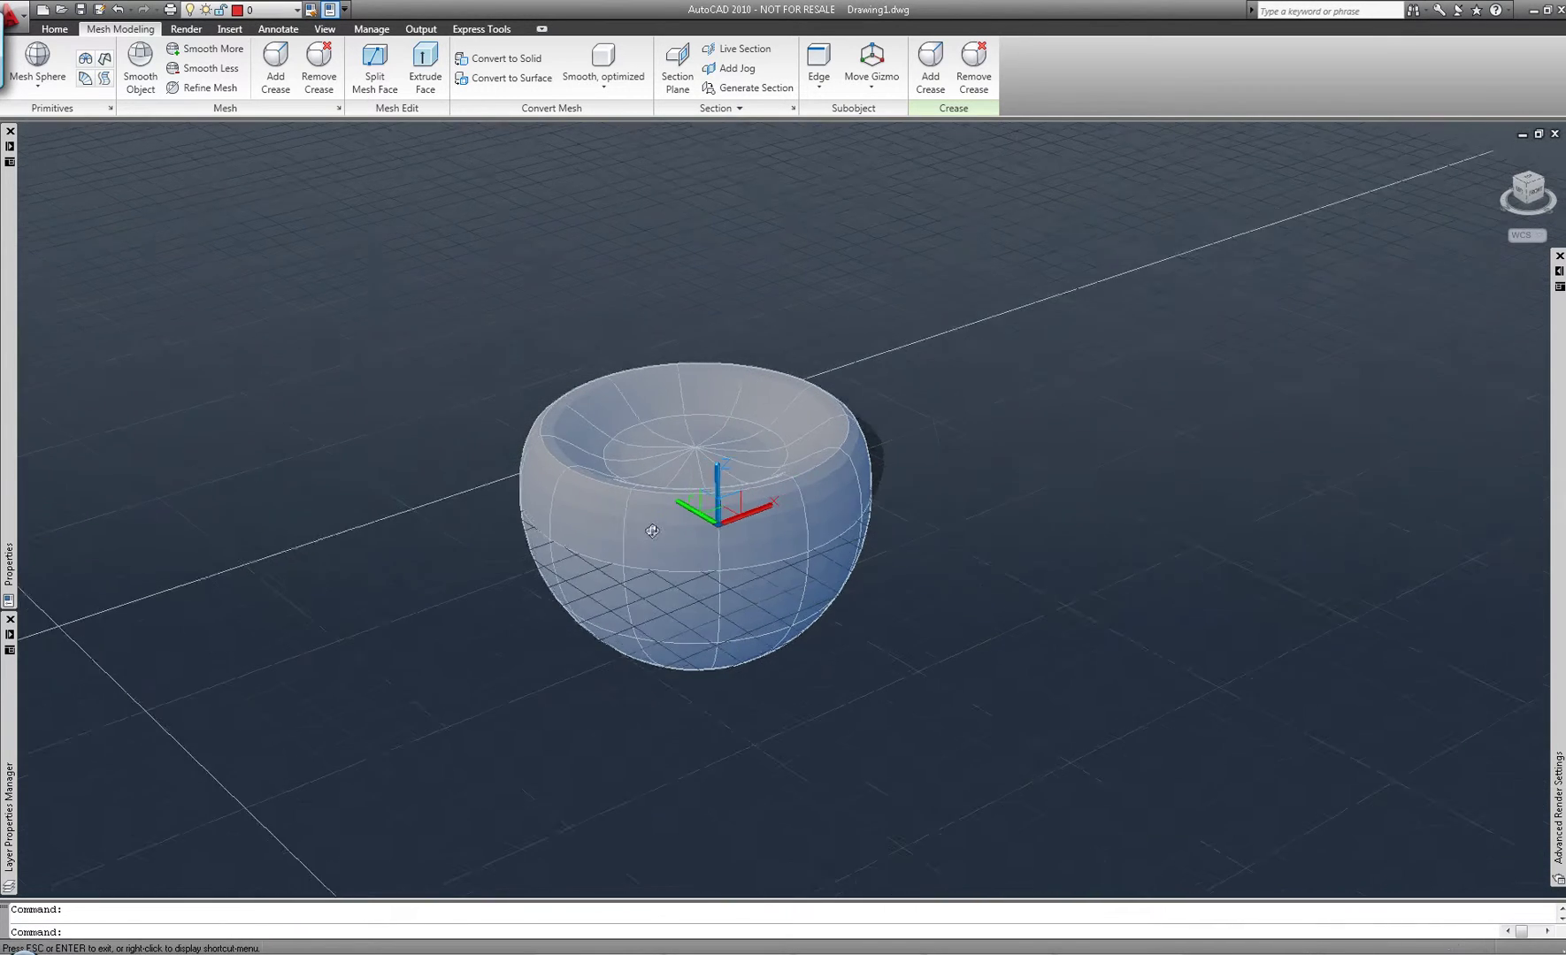
# Scale the selected edges outward in the XY plane from the bowl's top centre into a star
pyautogui.rightClick(748, 526)
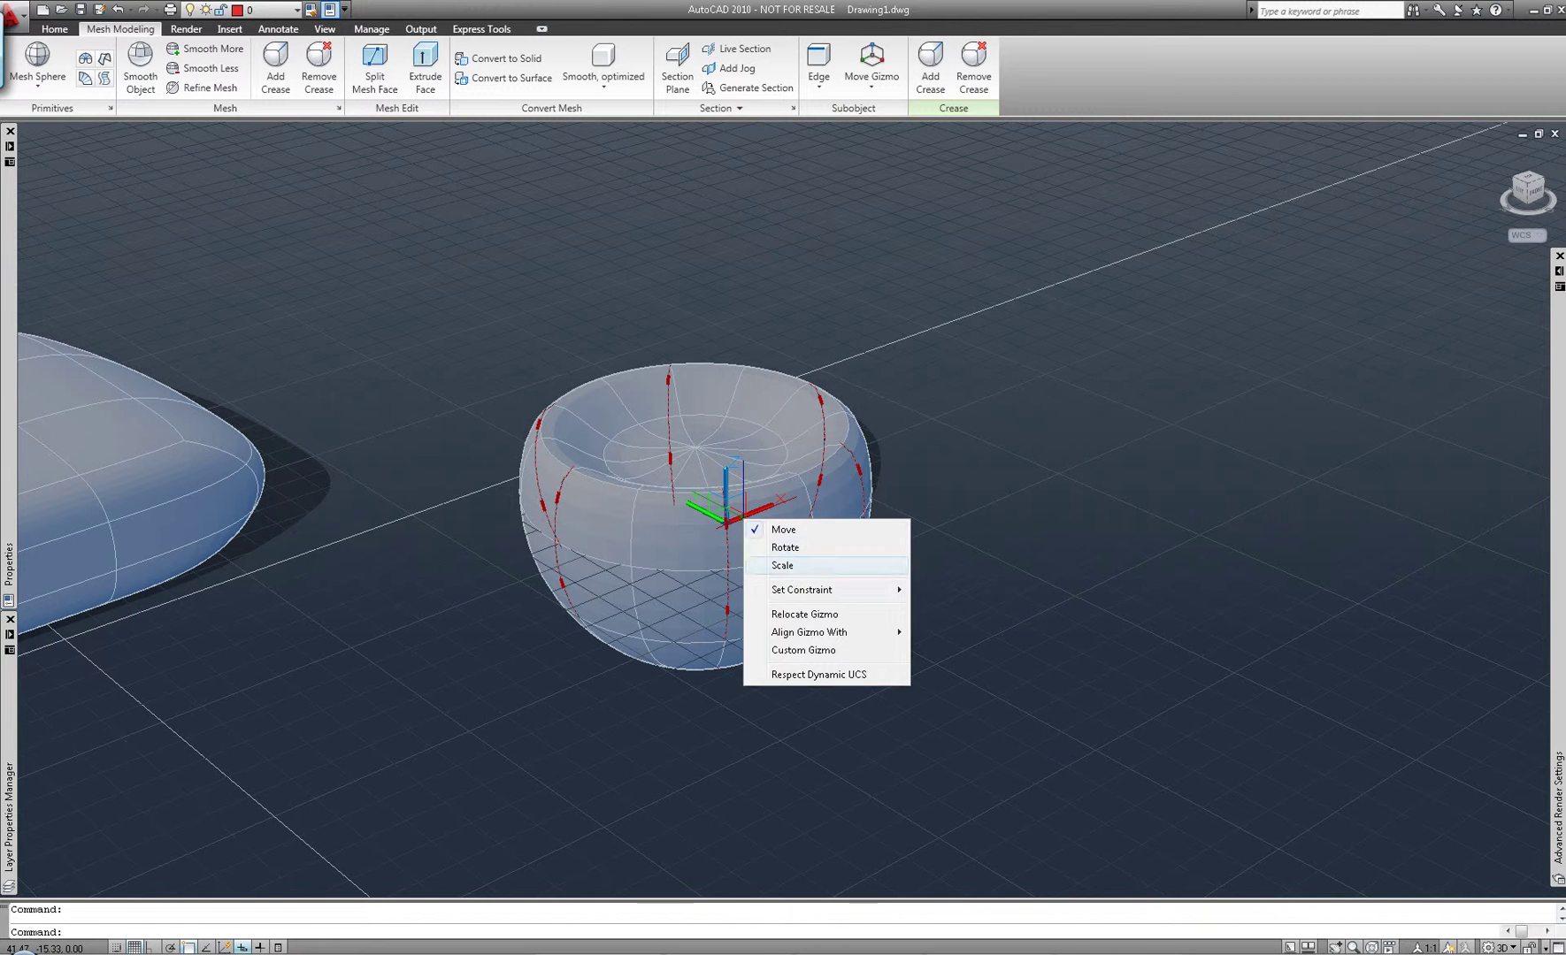
pyautogui.click(783, 565)
pyautogui.rightClick(713, 510)
pyautogui.click(782, 613)
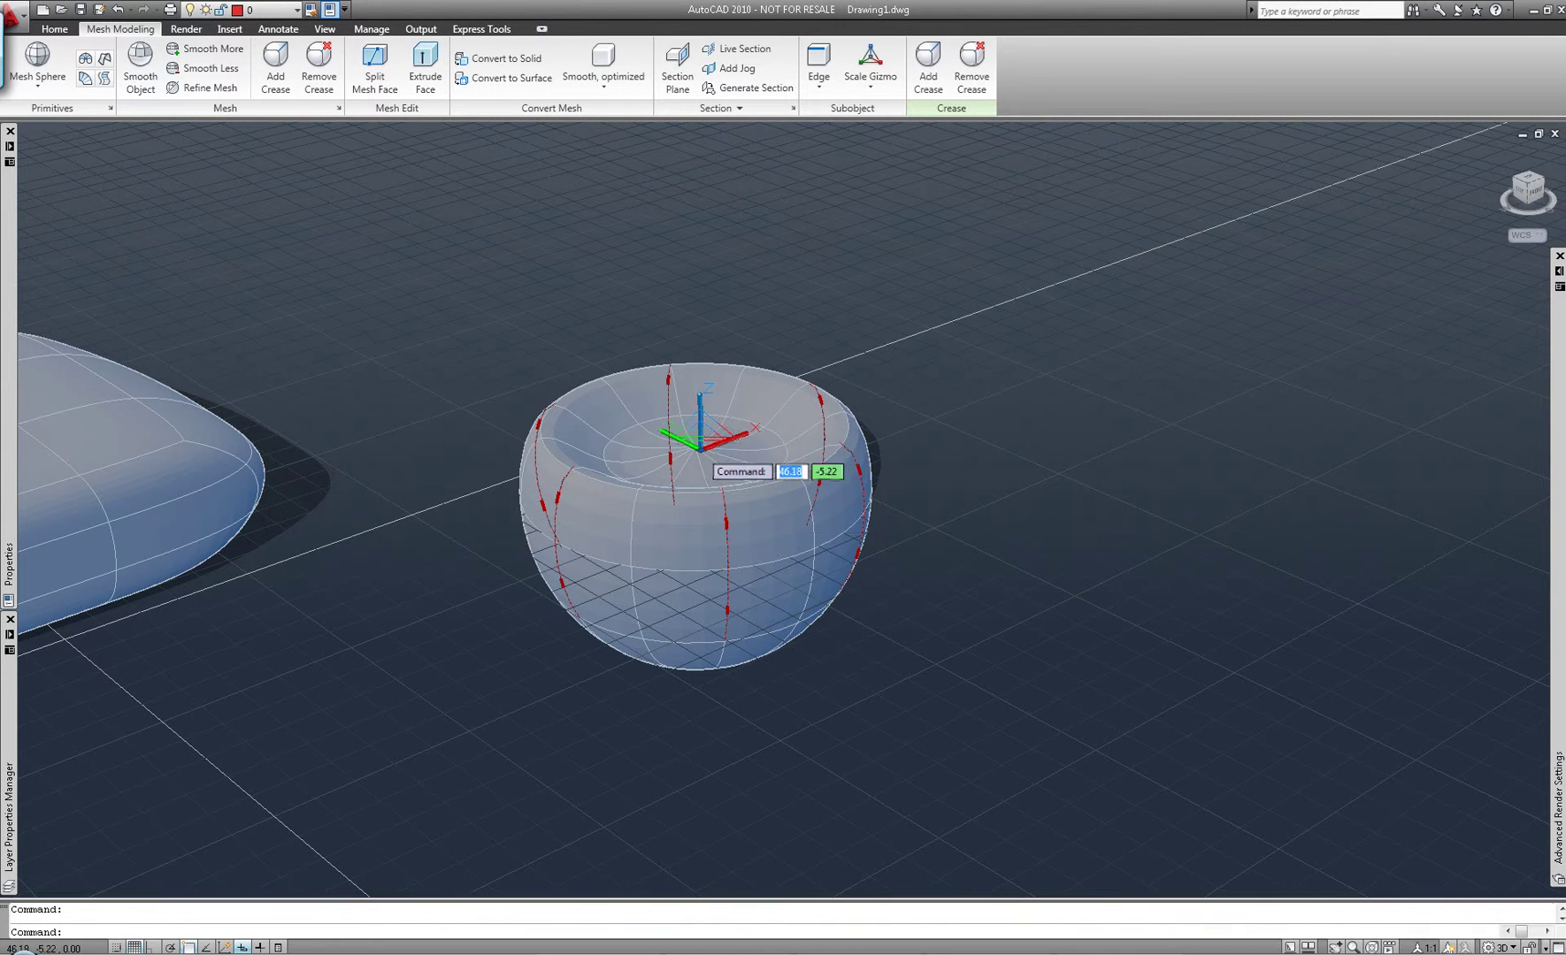
pyautogui.click(694, 442)
pyautogui.rightClick(710, 428)
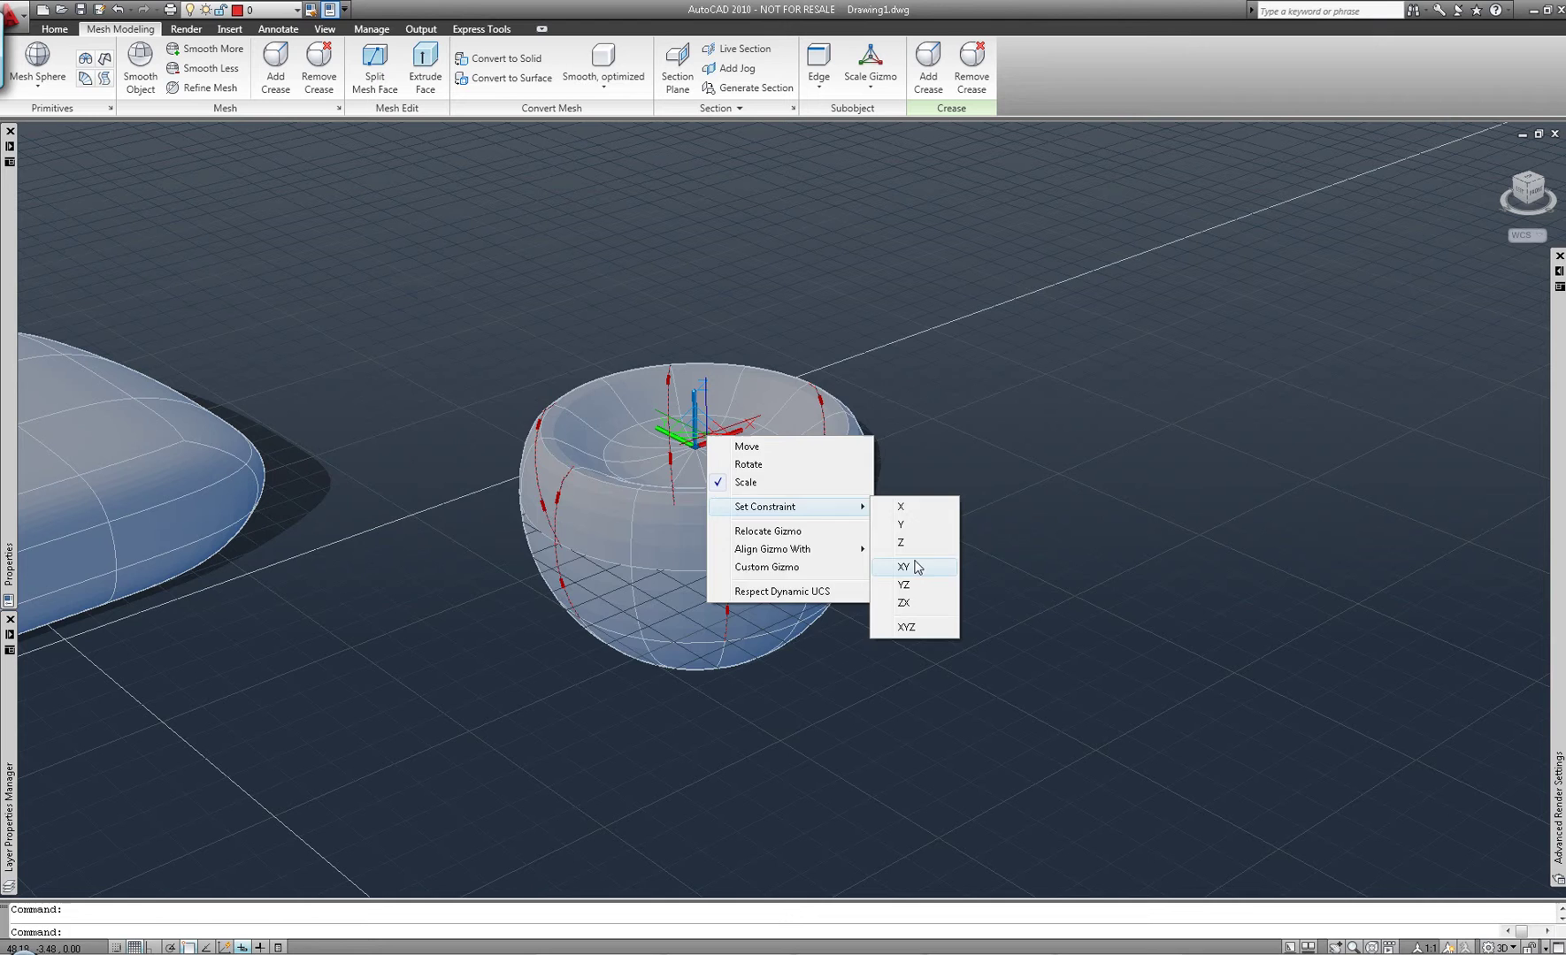
pyautogui.click(905, 566)
pyautogui.click(837, 446)
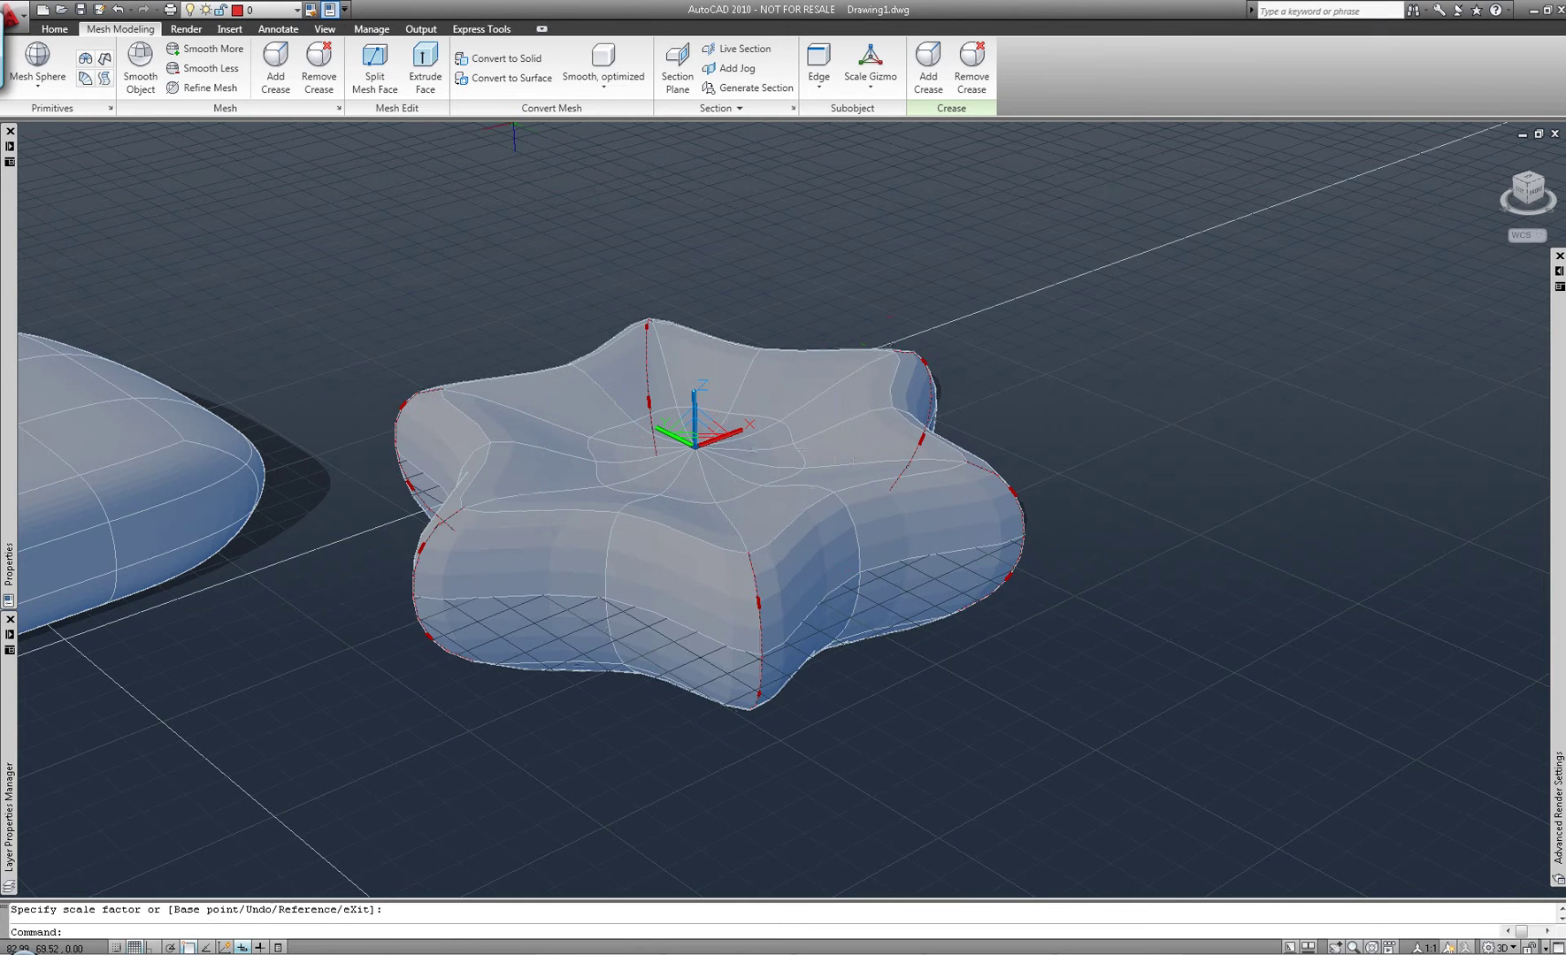
# Crease the star's edges with an Always crease value and orbit to view both shapes
pyautogui.click(275, 76)
pyautogui.press('Return')
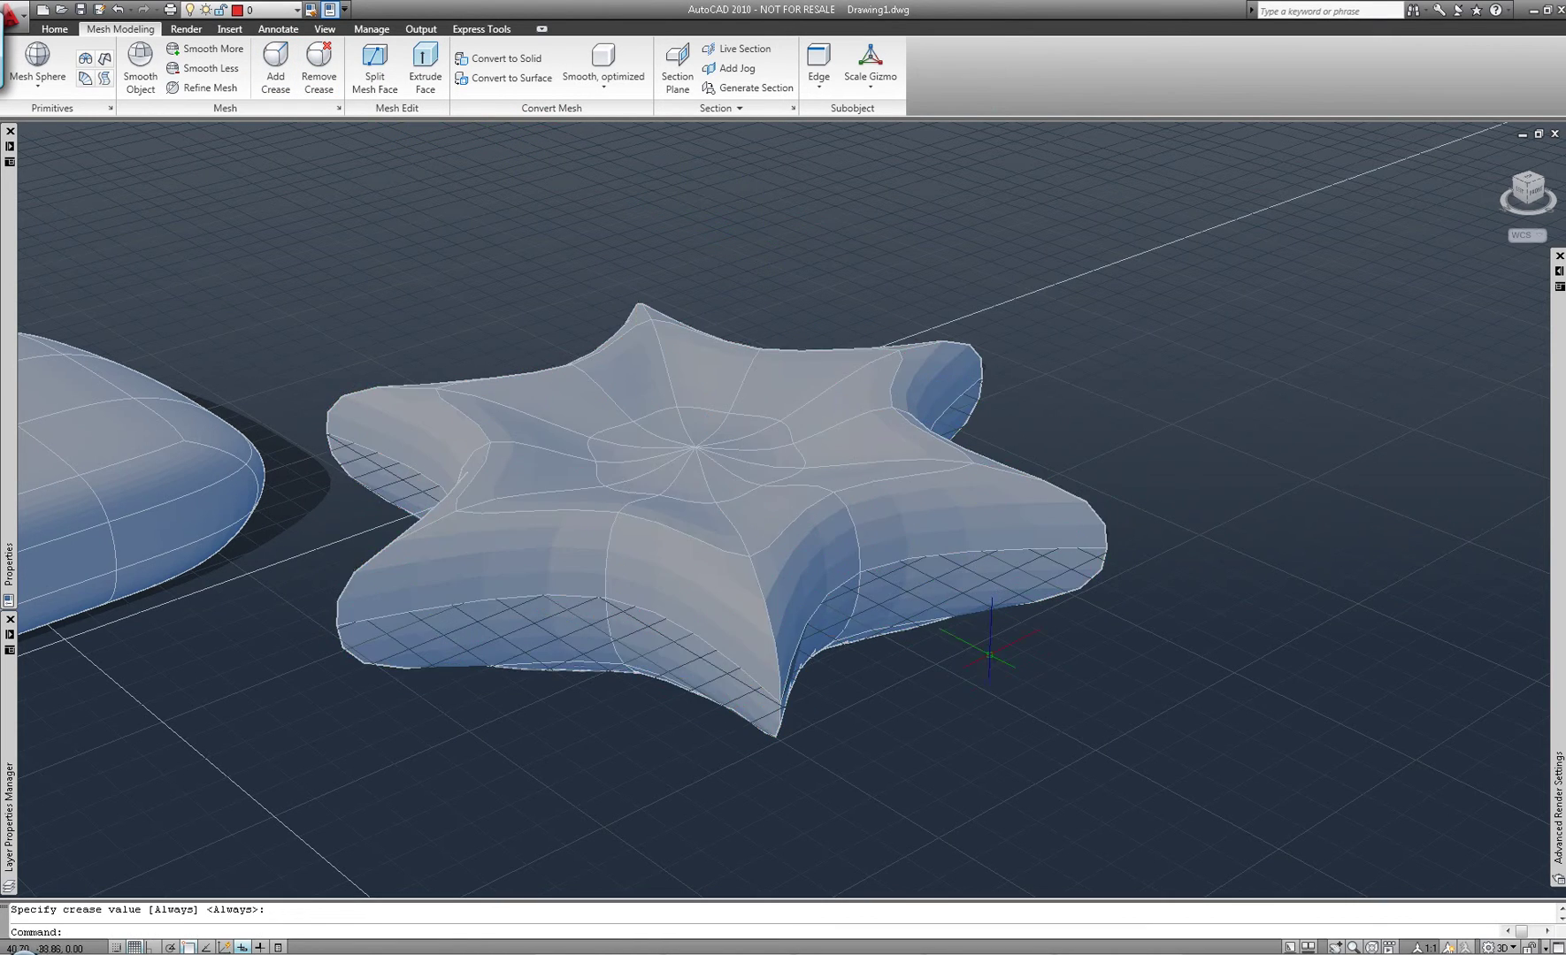
pyautogui.moveTo(959, 549)
pyautogui.keyDown('shift'); pyautogui.mouseDown(button='middle')
pyautogui.moveTo(958, 627)
pyautogui.moveTo(1052, 664)
pyautogui.mouseUp(button='middle'); pyautogui.keyUp('shift')
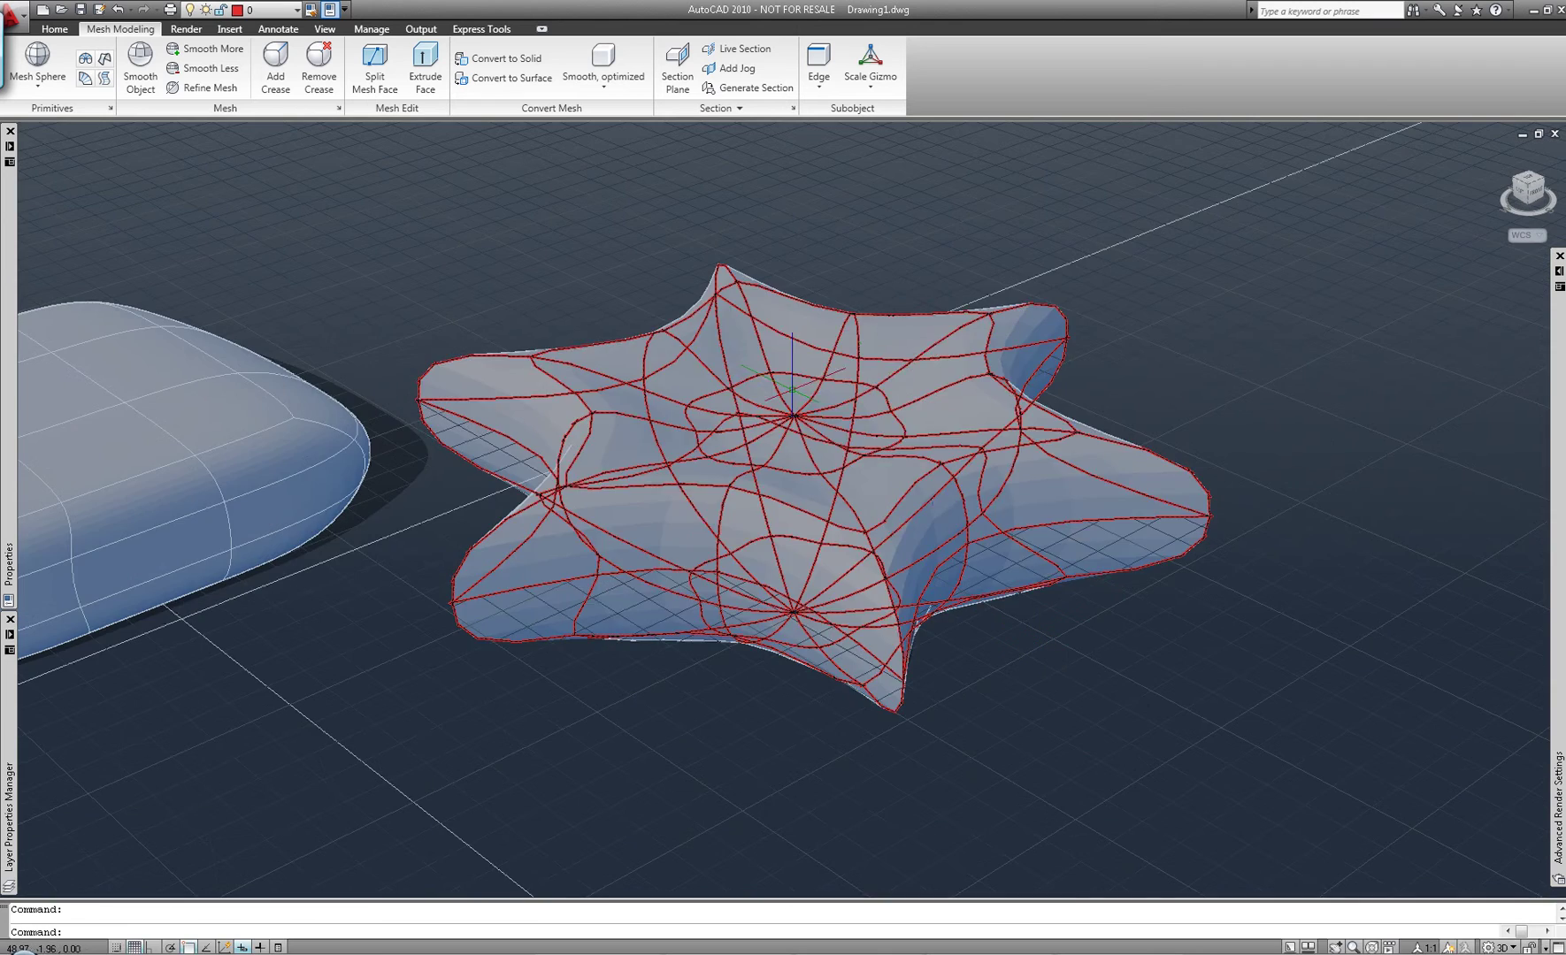
pyautogui.keyDown('shift'); pyautogui.moveTo(955, 513); pyautogui.dragTo(1111, 434, button='middle'); pyautogui.keyUp('shift')
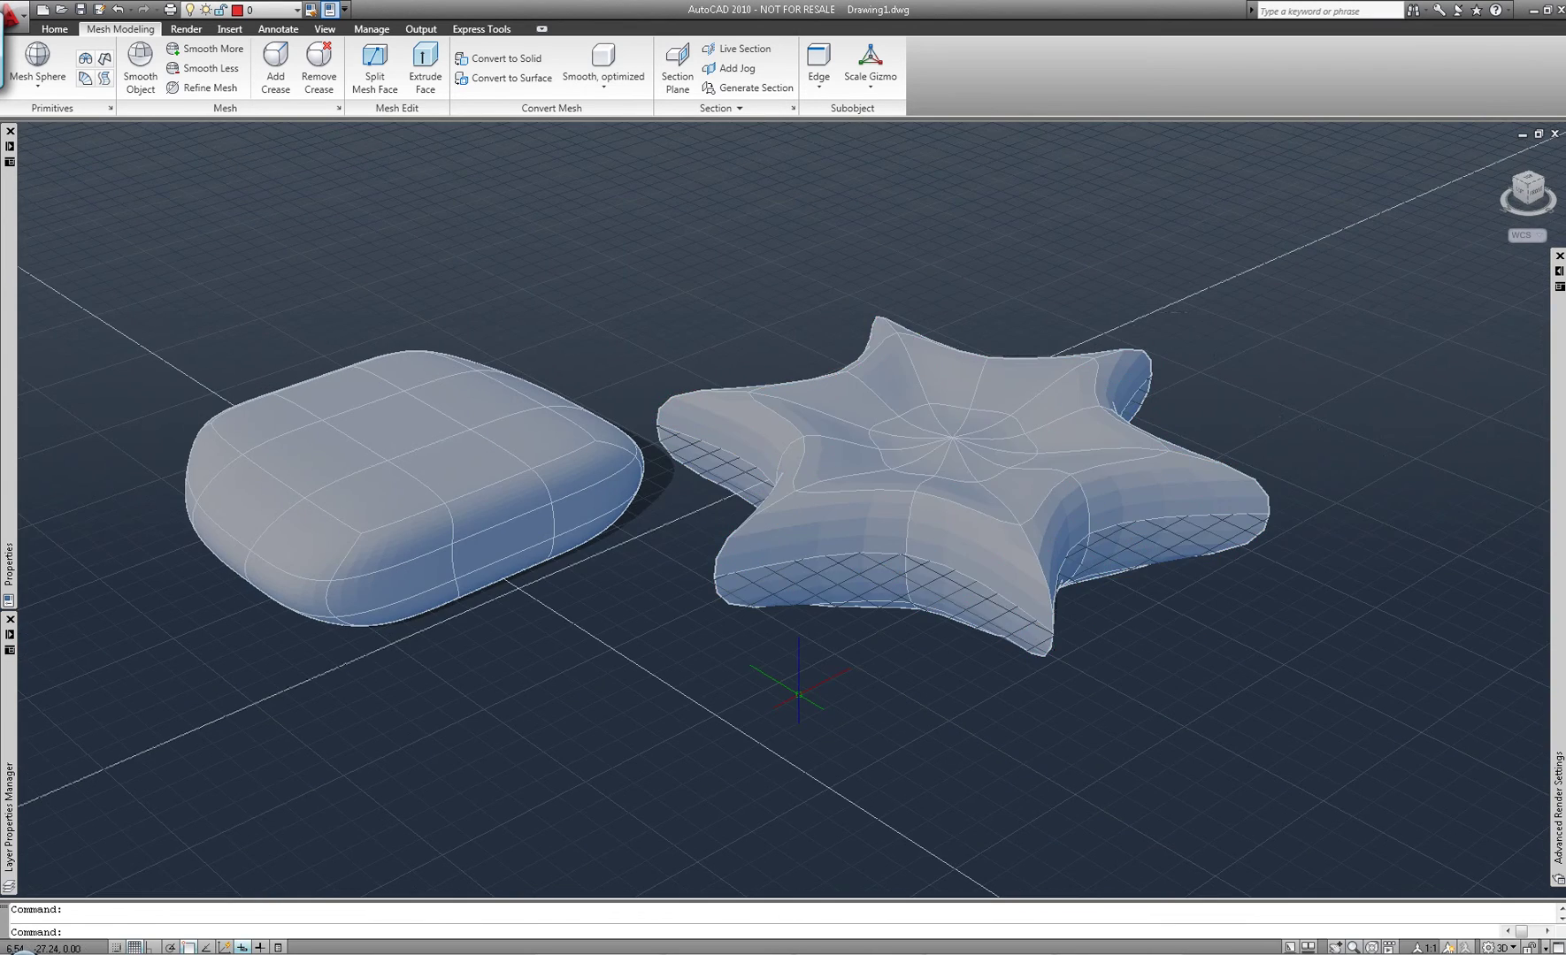